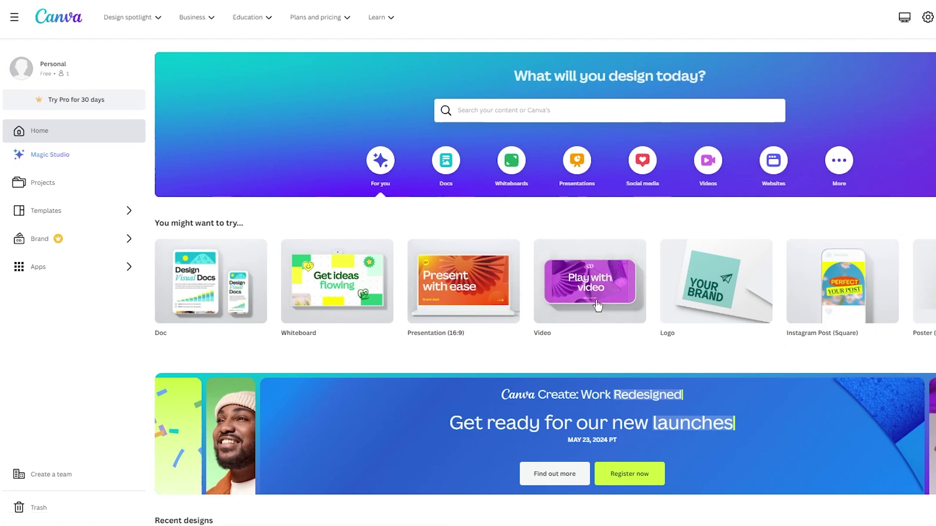
- Create a blank video design and show the uploaded images
click(618, 307)
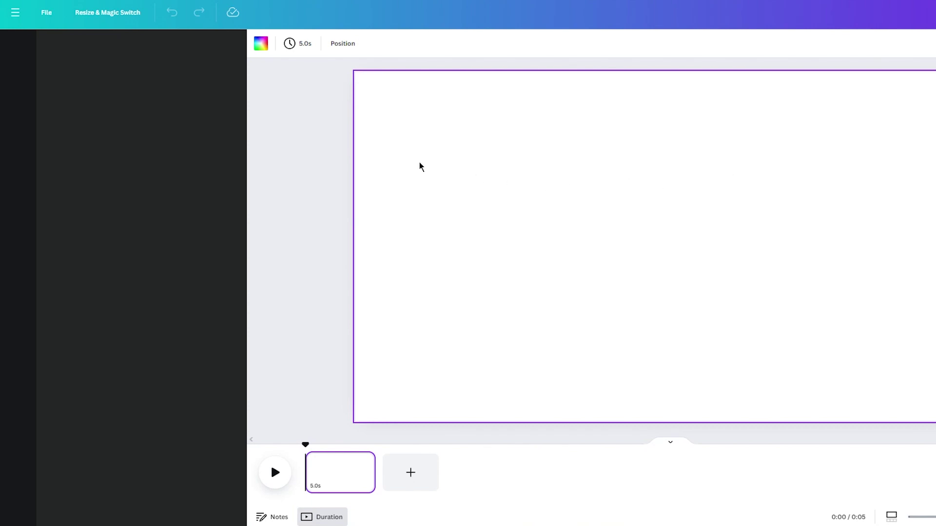
click(262, 74)
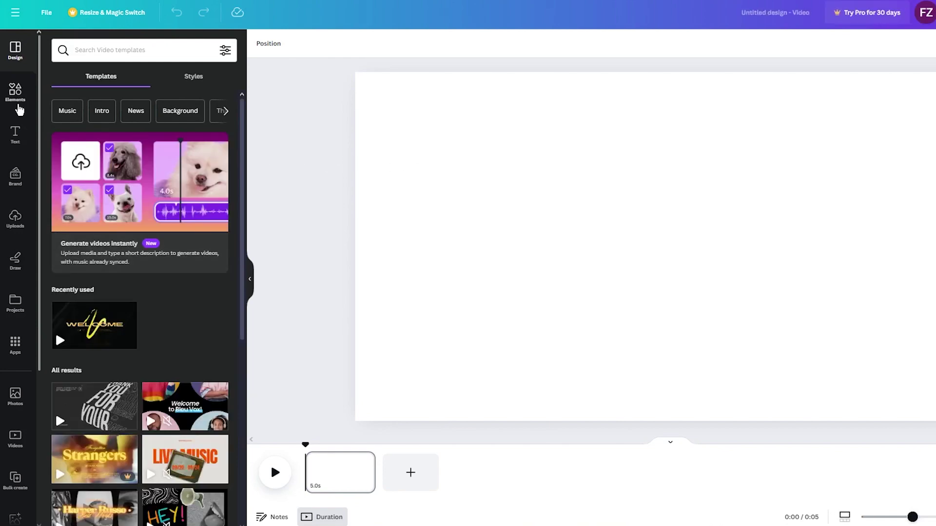
click(15, 217)
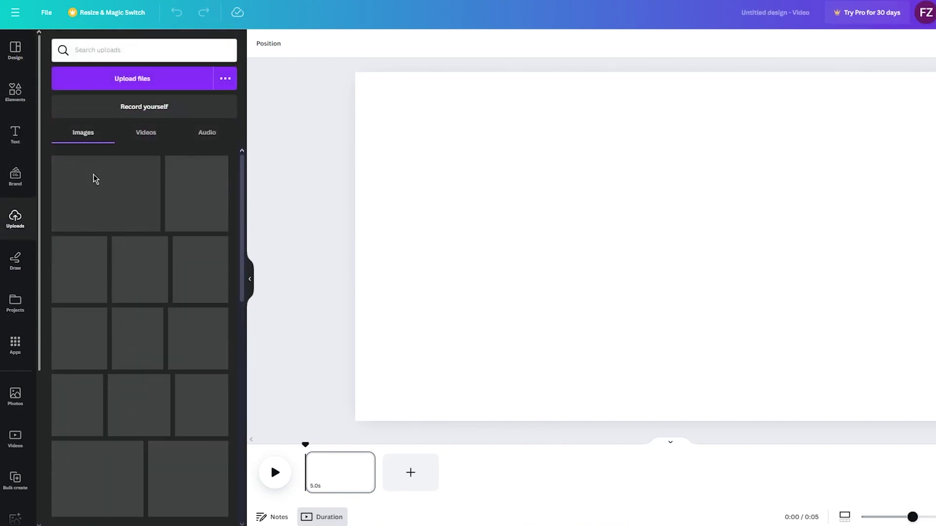
- Try to upload pexels-deane-bayas-9534956.png from the dhol folder
click(131, 86)
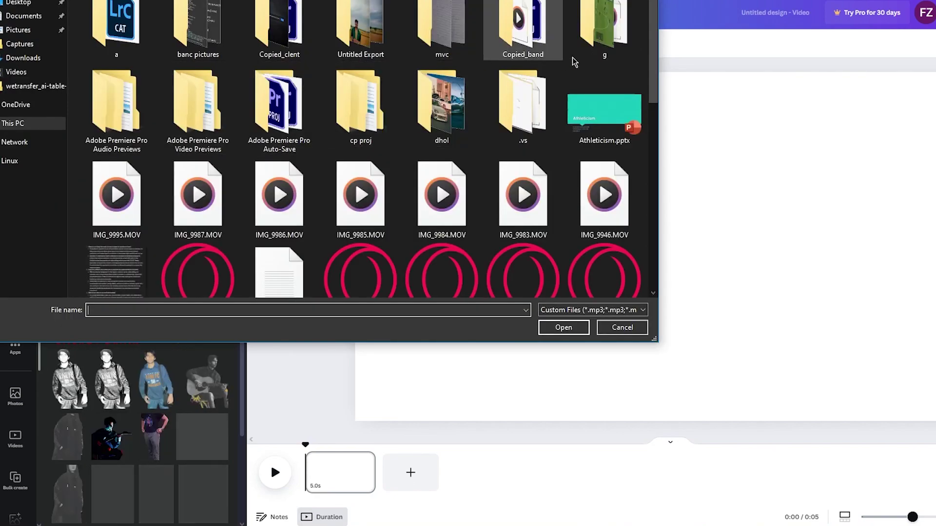
double_click(442, 103)
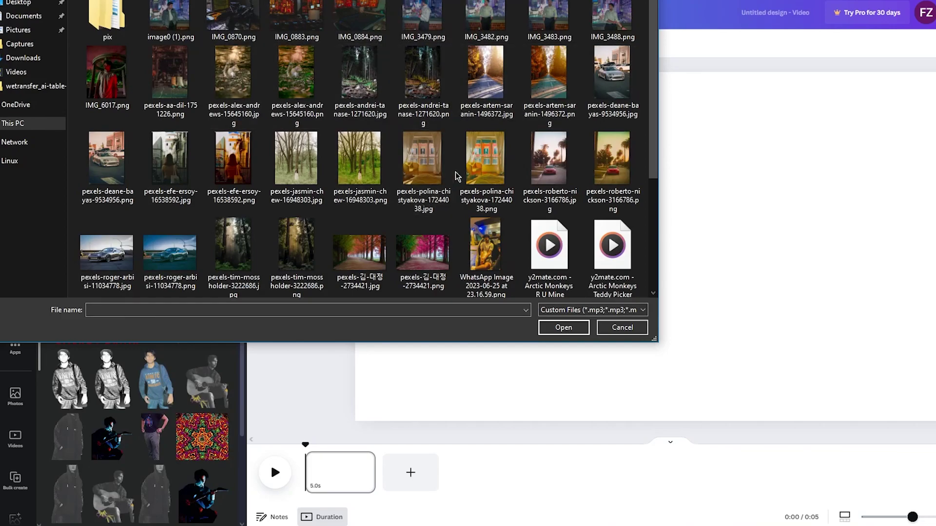
scroll(320, 163, down, 2)
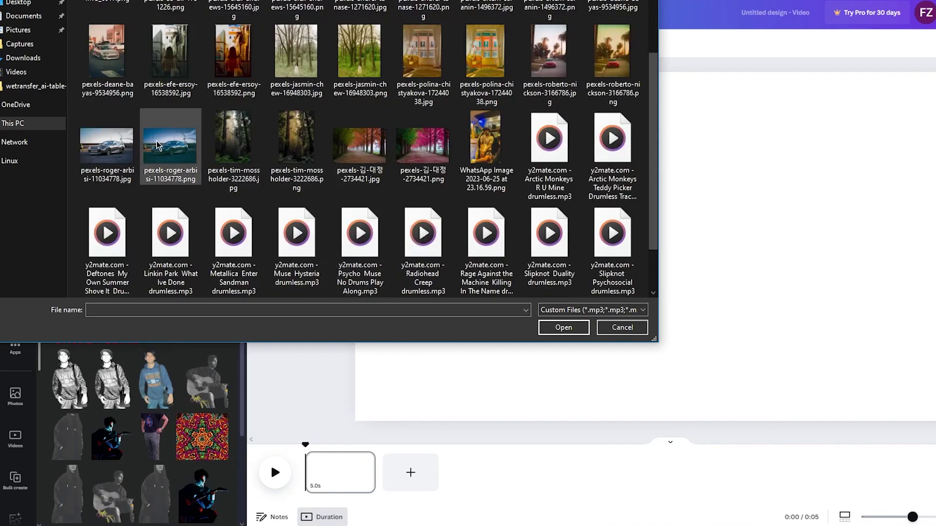
double_click(106, 54)
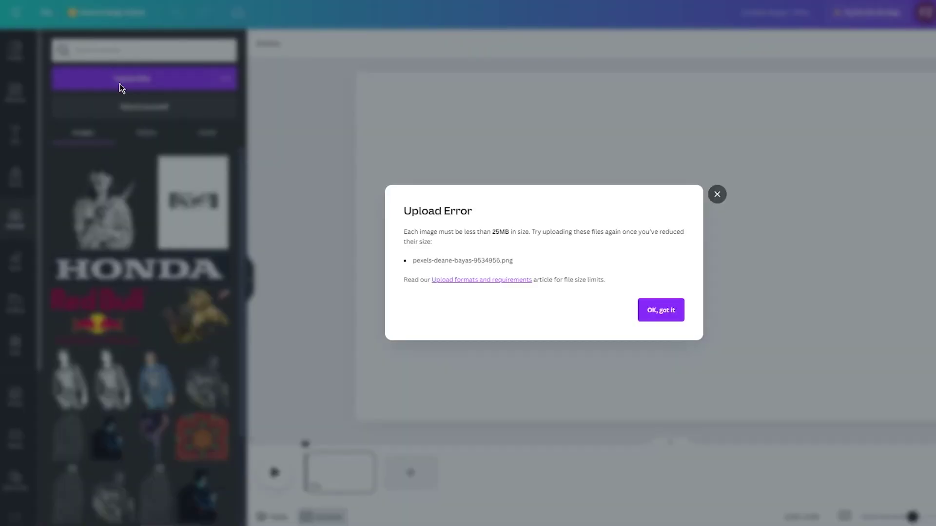
click(717, 194)
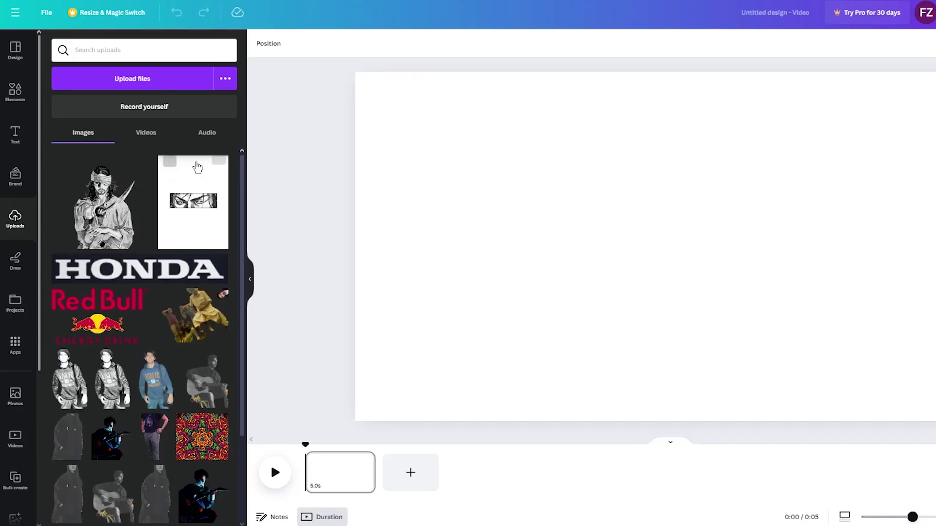
- Upload the sports car photo pexels-roger-arbisi-11034778.jpg from the dhol folder
click(159, 86)
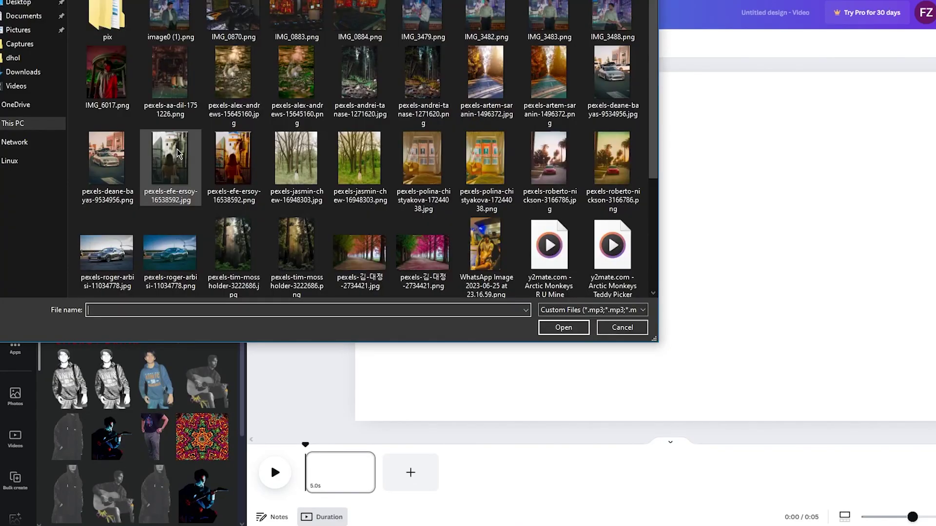
click(118, 160)
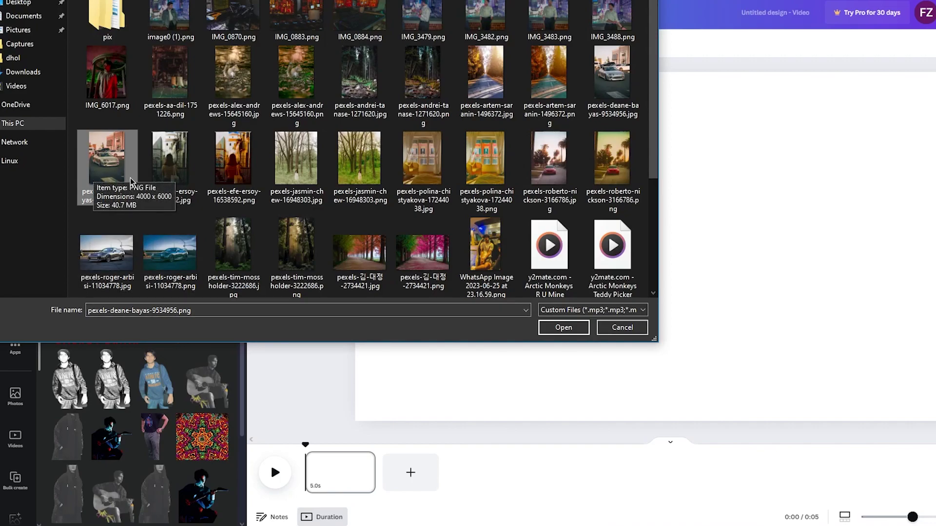
scroll(162, 175, down, 2)
click(164, 181)
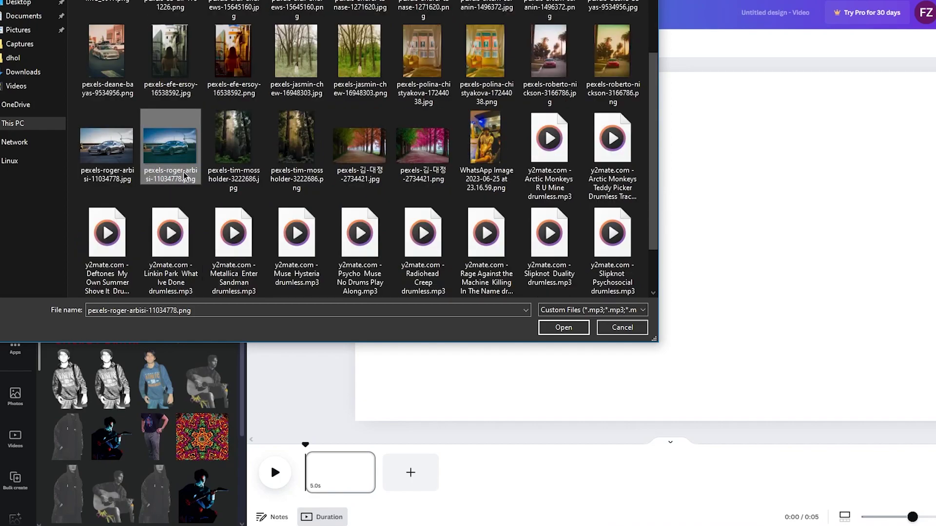
click(118, 171)
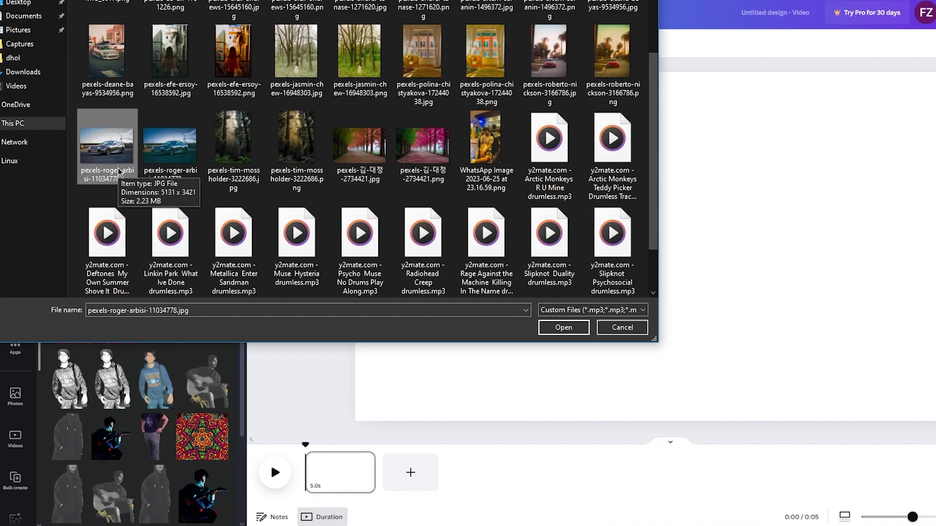
double_click(118, 168)
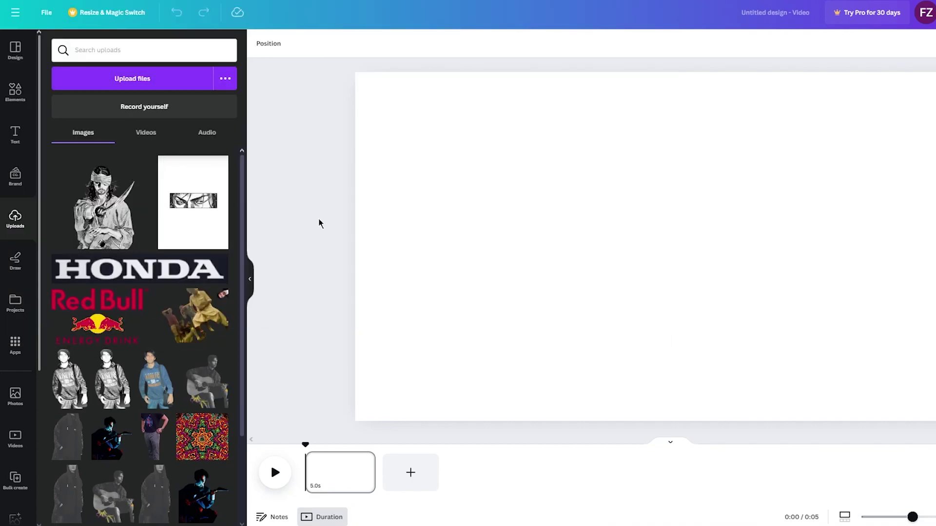
- Place the uploaded sports car photo on the page and enlarge it to fill the whole page
drag(101, 178, 603, 190)
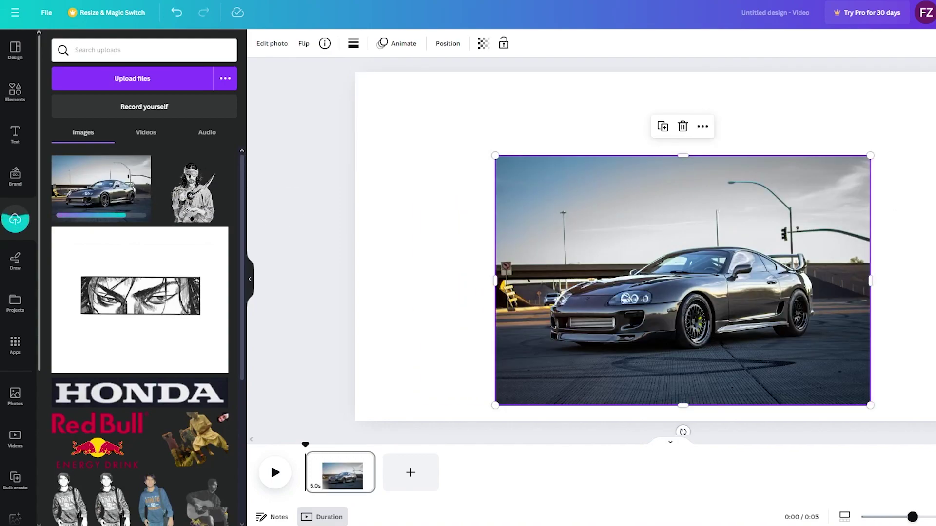
drag(495, 156, 354, 95)
drag(869, 402, 892, 420)
drag(894, 246, 935, 246)
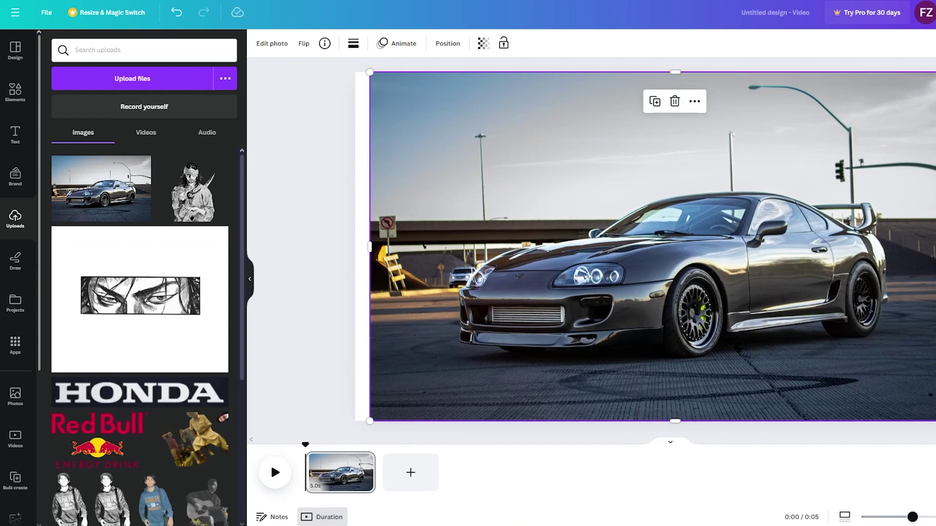
drag(370, 247, 359, 242)
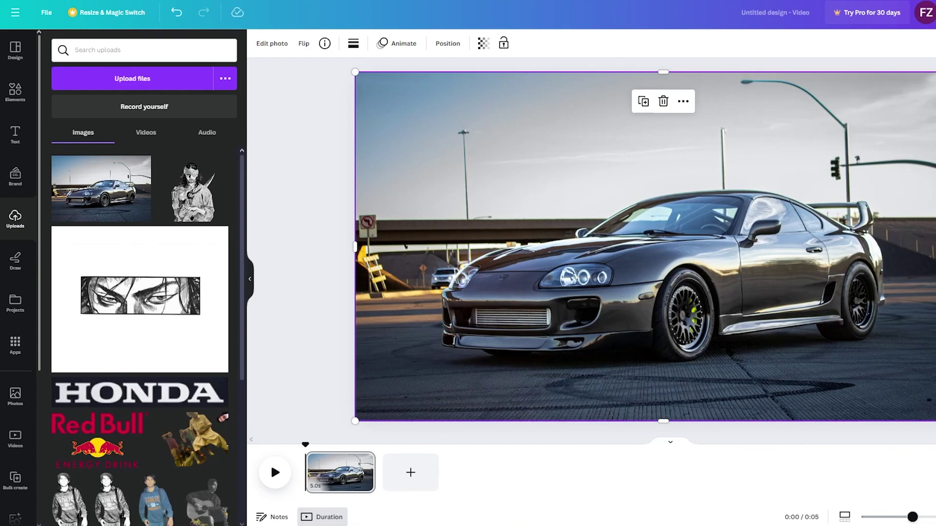
key(Escape)
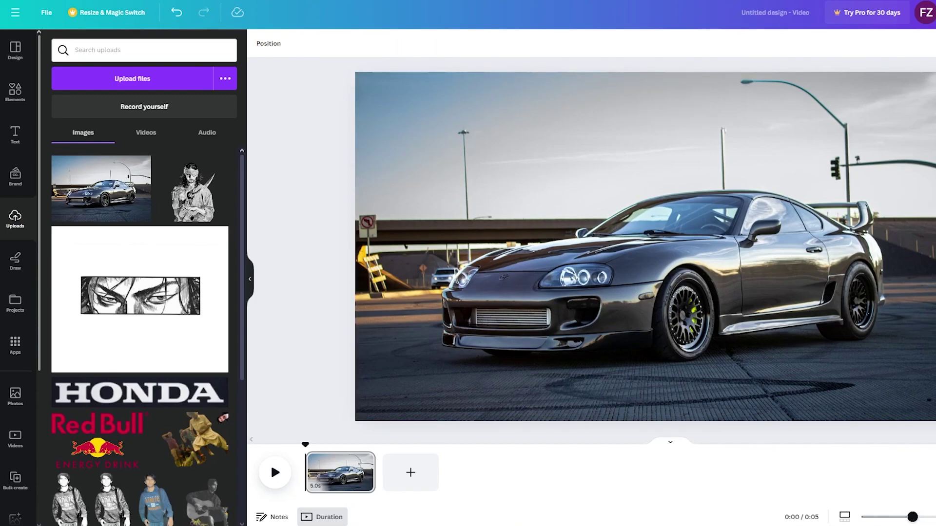
- Add a heading to the page reading "Super Car"
click(15, 136)
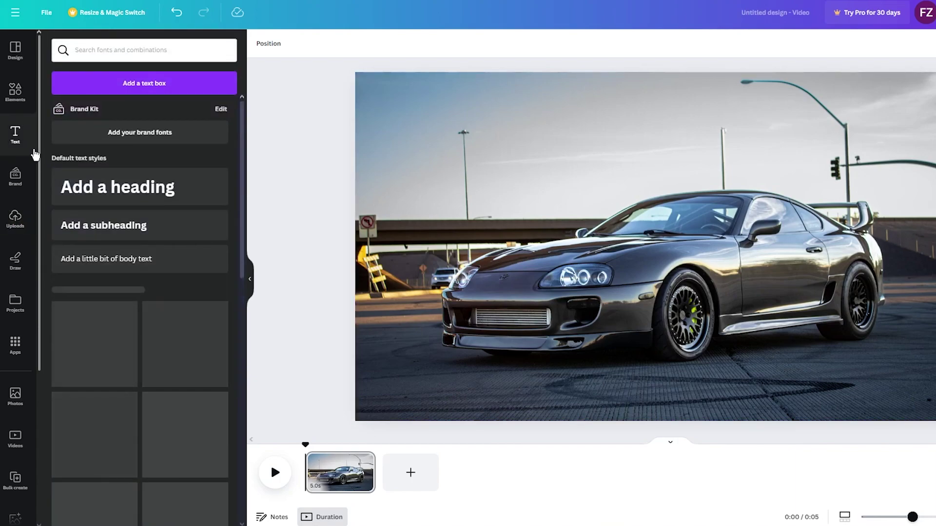
click(148, 191)
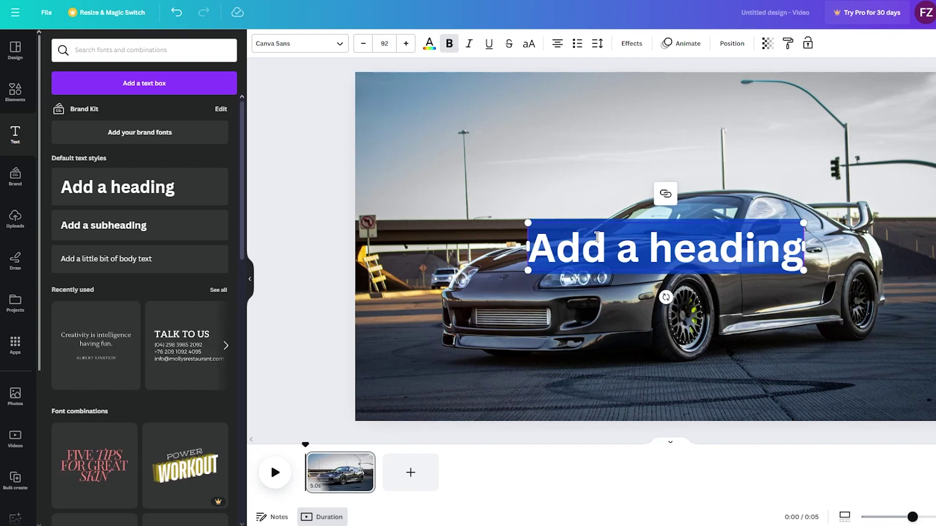
text(Super Car)
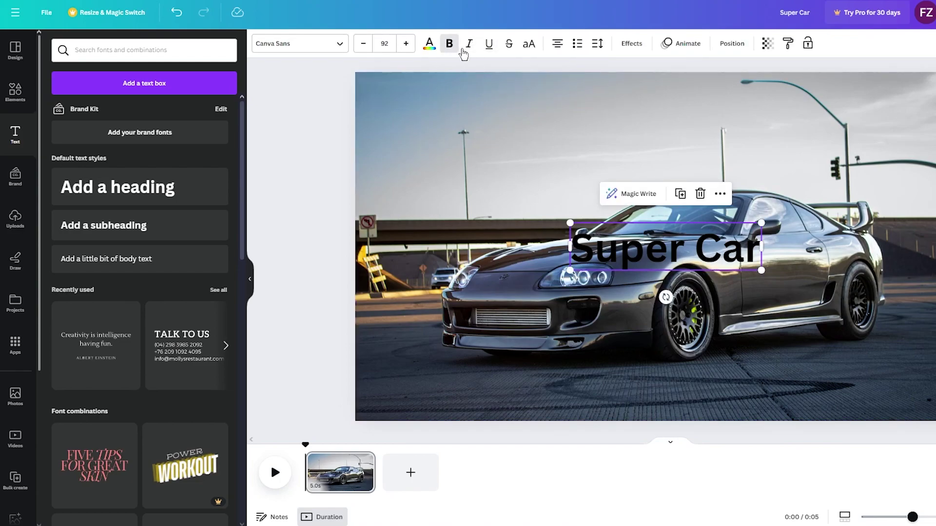
- Color the "Super Car" heading white, enlarge it to about font size 226 and center it on the page
click(432, 45)
click(122, 117)
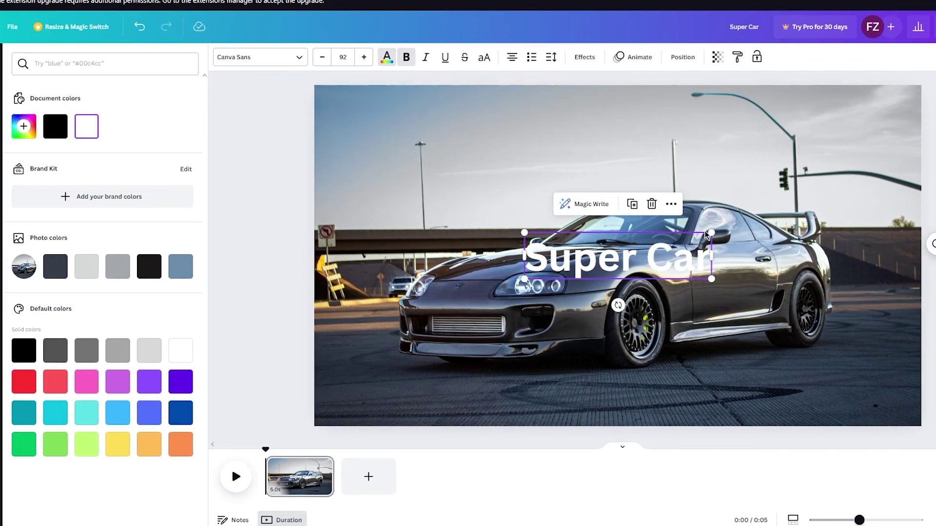
drag(702, 234, 929, 168)
drag(842, 214, 705, 246)
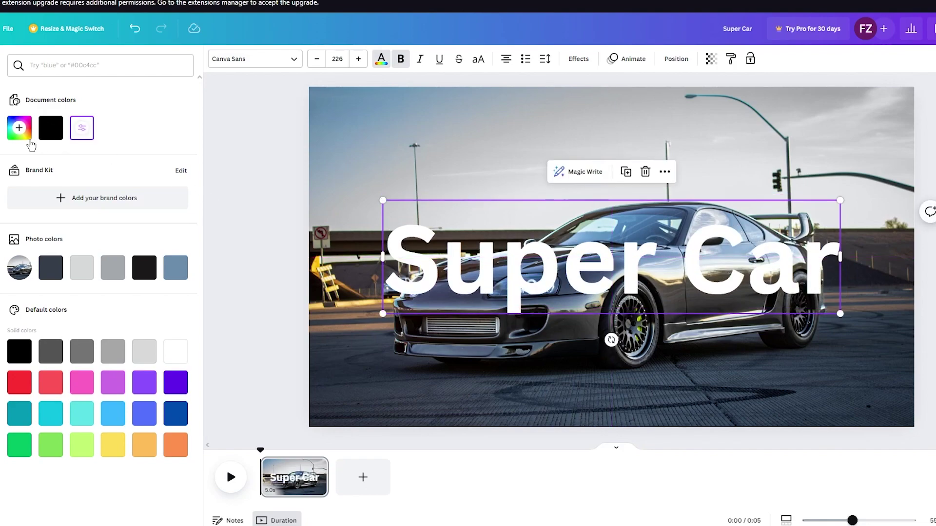
- Change the "Super Car" heading's color to the yellow from the default solid colors
click(18, 137)
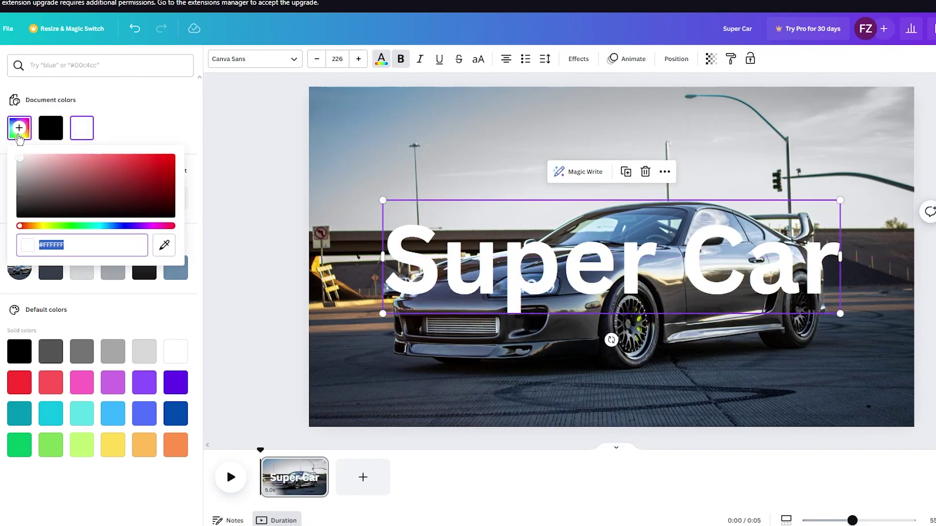
click(189, 201)
click(113, 445)
click(271, 291)
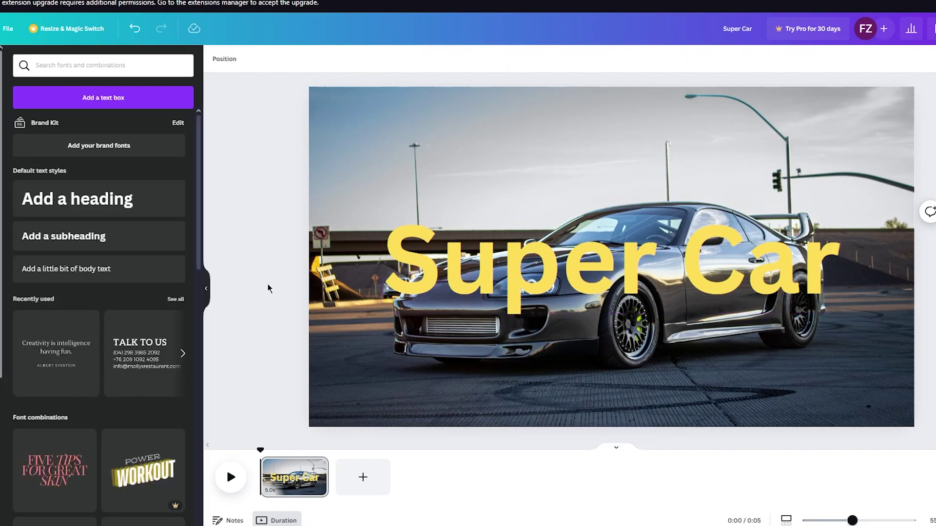
- Set the "Super Car" heading's font to Anton
click(518, 278)
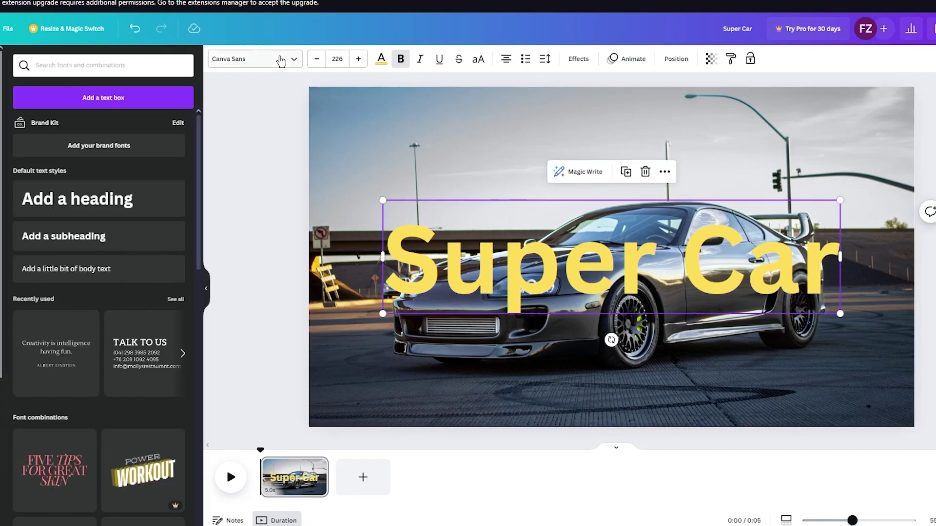
click(281, 60)
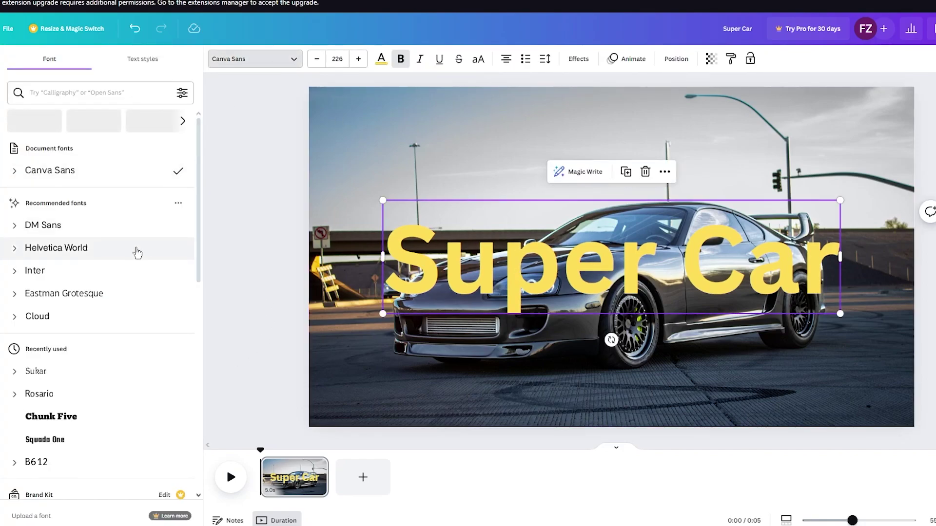
scroll(107, 354, down, 1)
scroll(107, 355, down, 7)
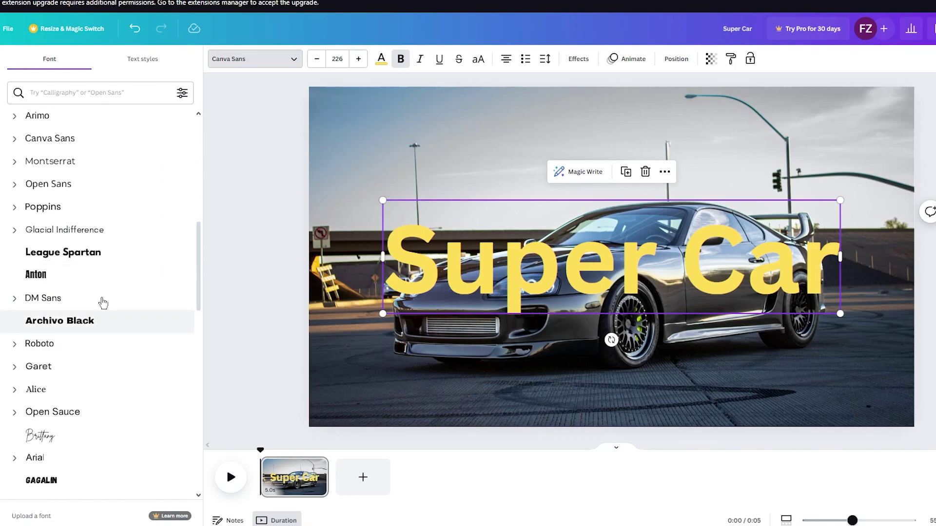
click(62, 90)
text(ar)
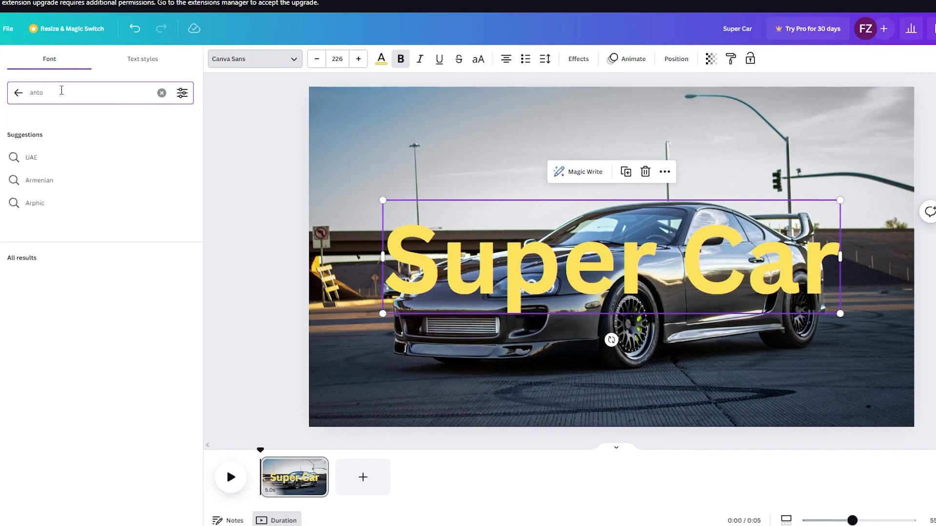
click(145, 154)
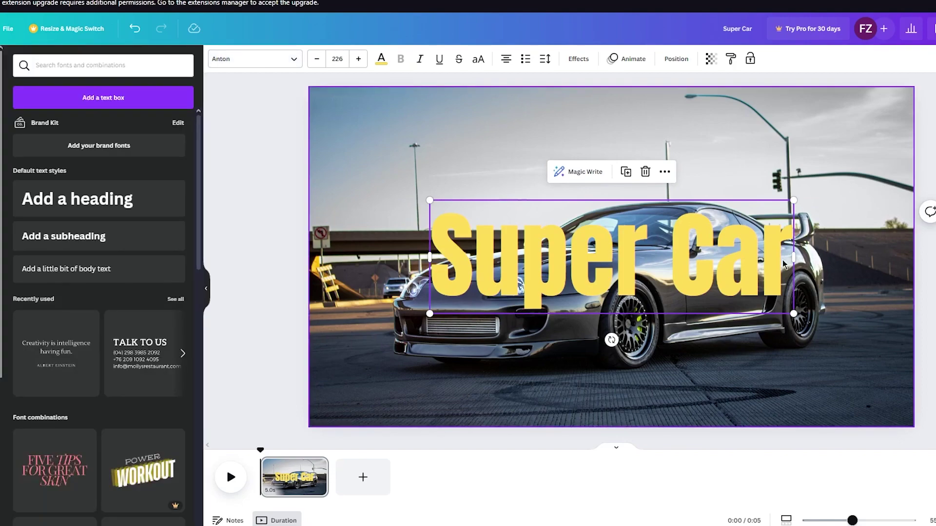
- Enlarge the "Super Car" heading to about font size 278 and center it on the page
drag(794, 200, 931, 139)
drag(829, 214, 733, 239)
drag(884, 171, 782, 203)
drag(652, 270, 698, 248)
key(Escape)
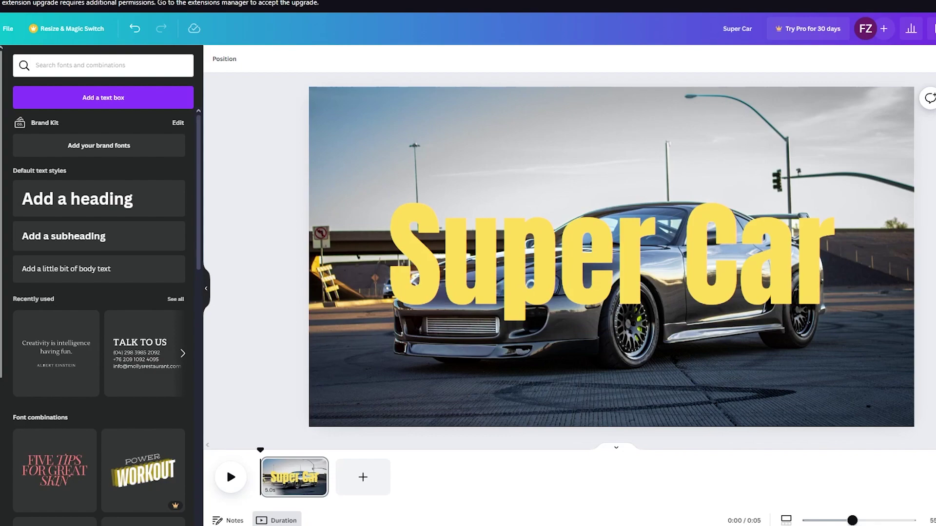
- Set the heading in uppercase and apply the Lift text effect at intensity 100
click(579, 204)
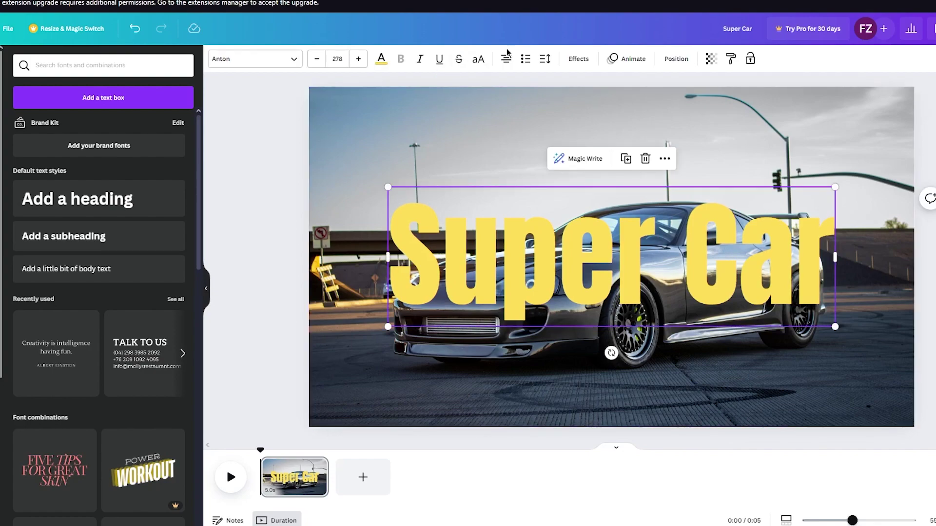
click(478, 59)
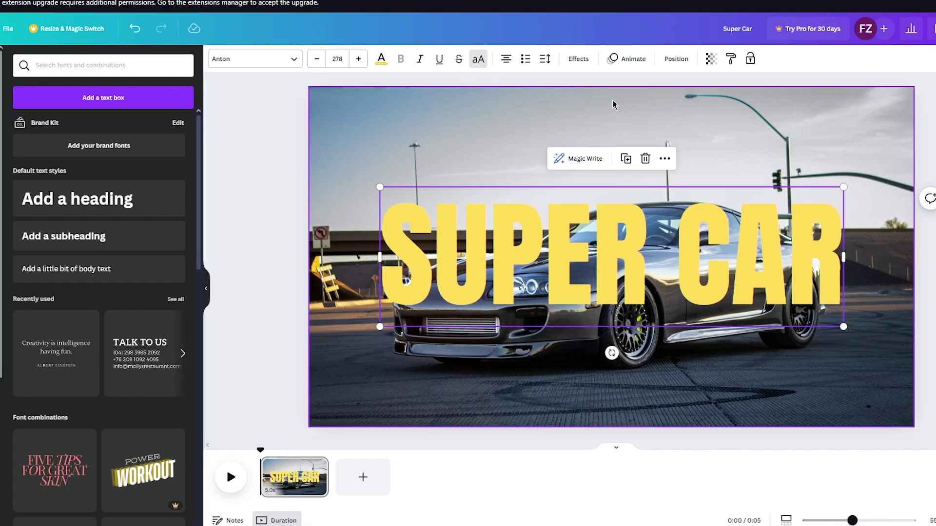
click(578, 58)
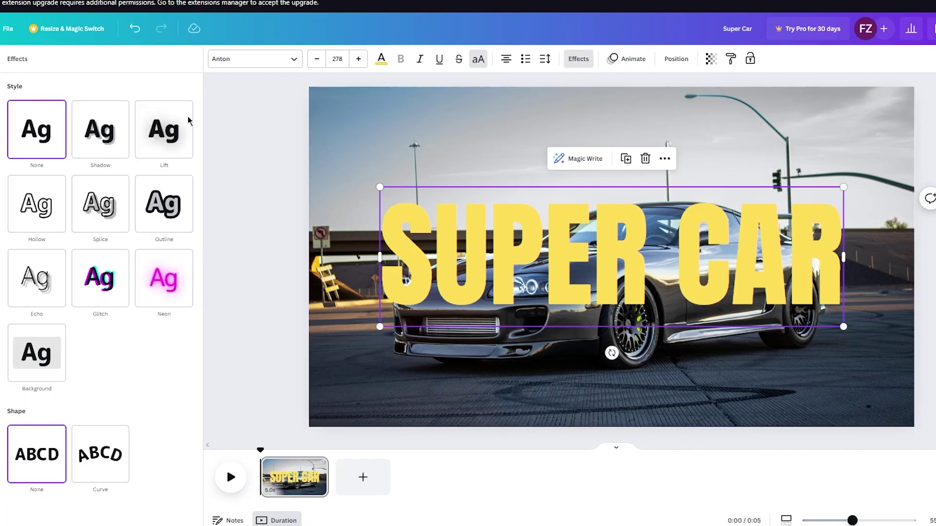
click(164, 130)
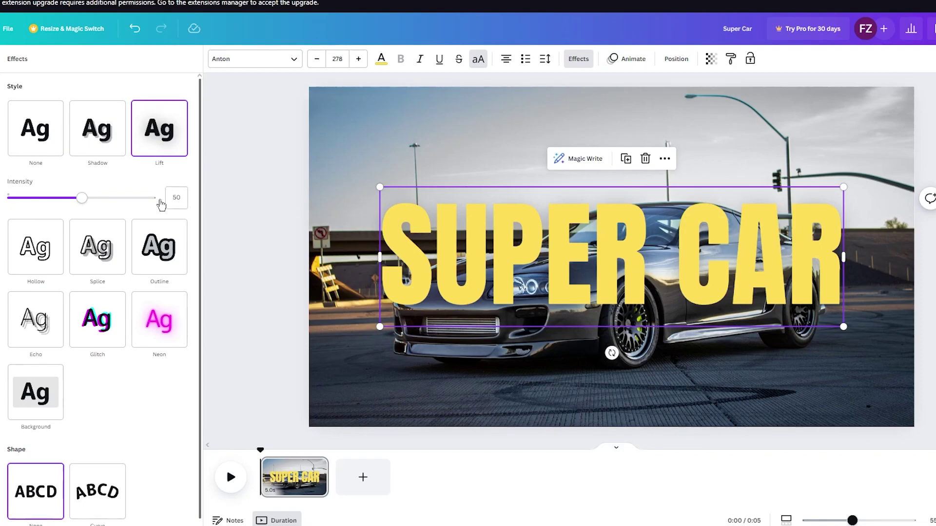
drag(82, 197, 168, 205)
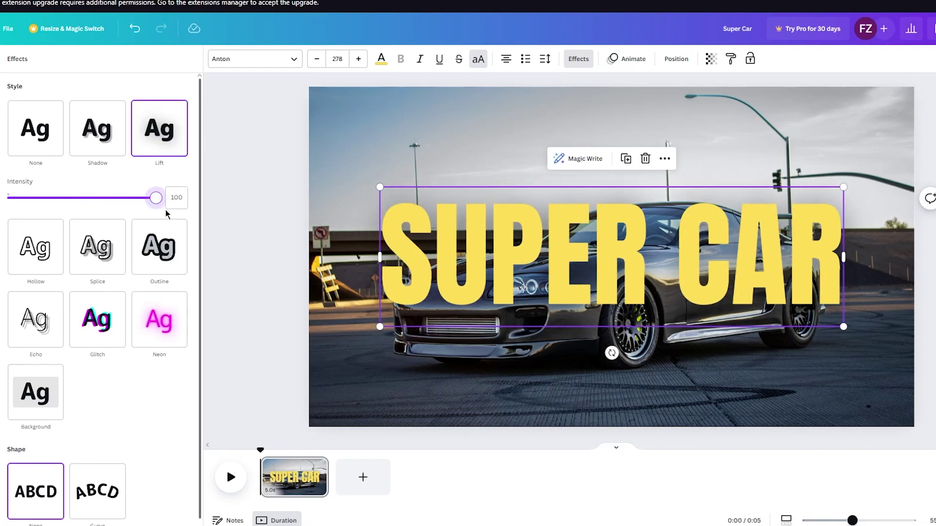
- Download the design as a PNG image
click(295, 212)
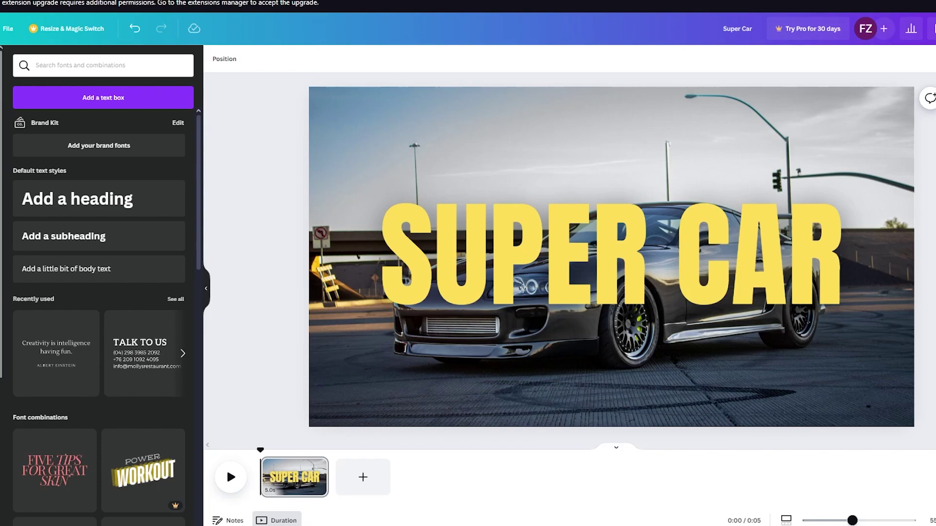
click(934, 28)
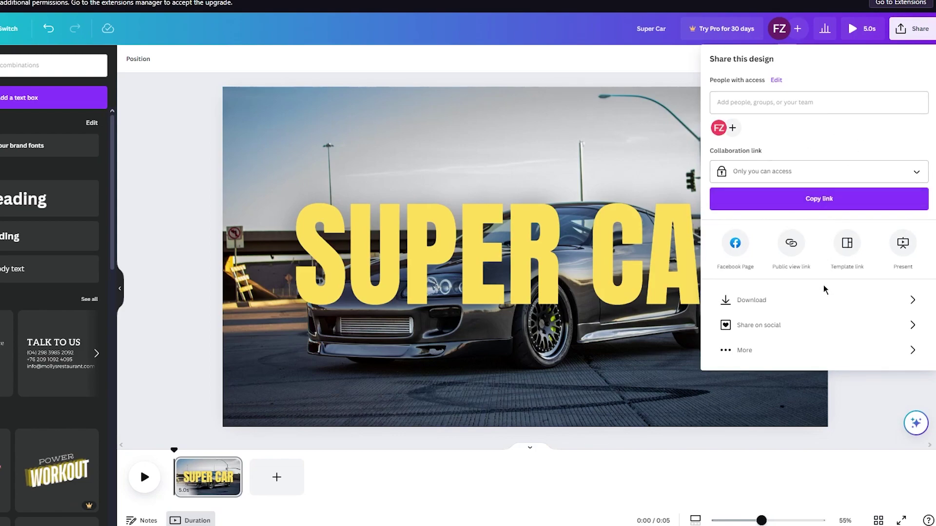
click(827, 298)
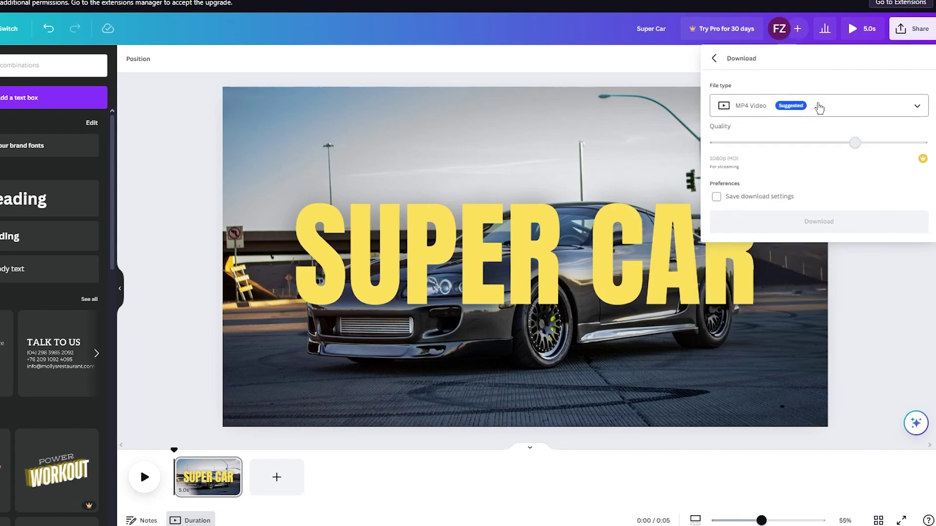
click(819, 105)
click(796, 170)
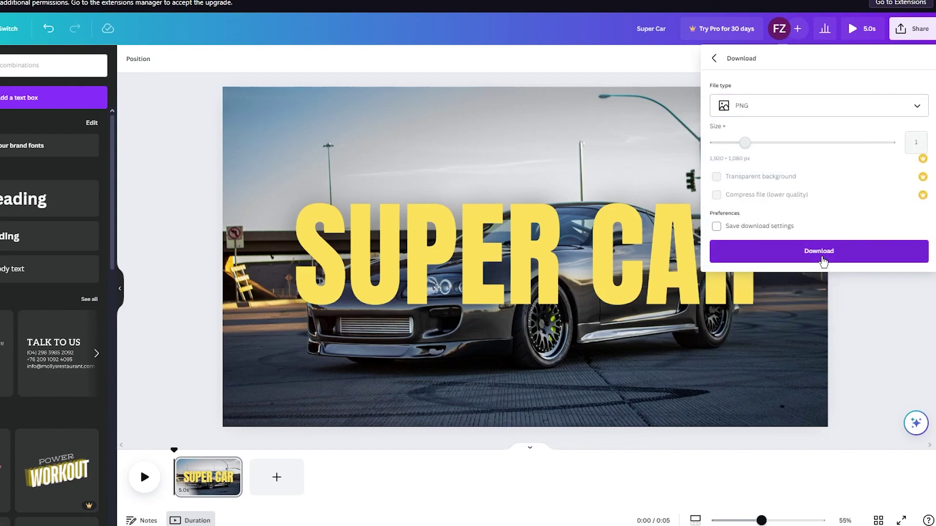
click(823, 262)
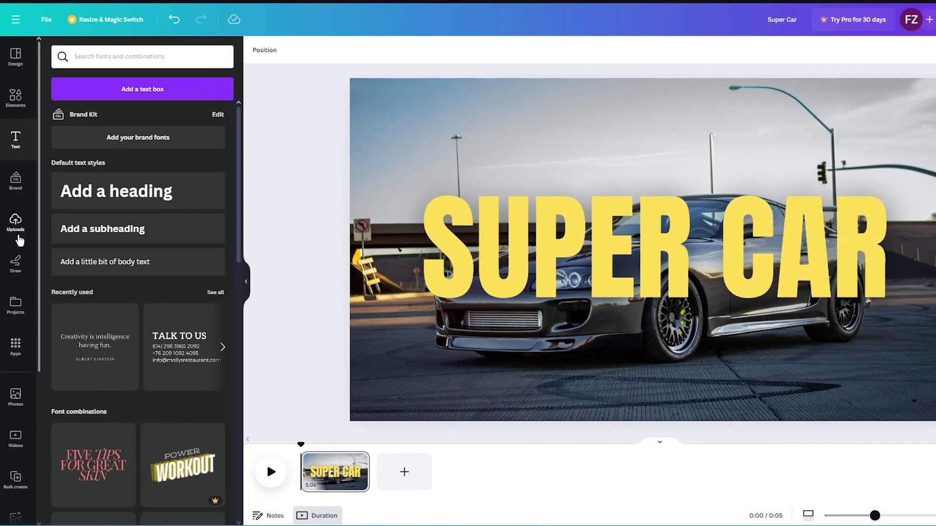
- Upload the downloaded Super Car.png to the image uploads
click(18, 236)
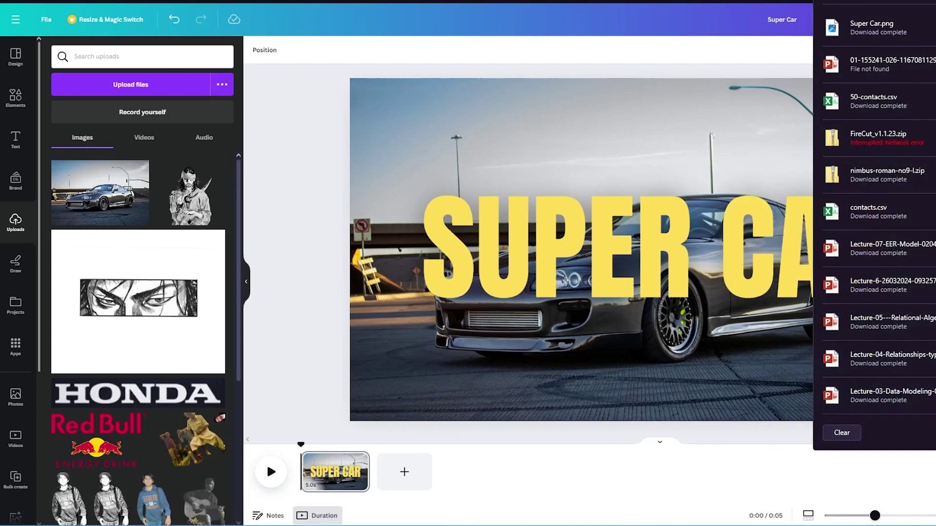
drag(919, 43, 198, 228)
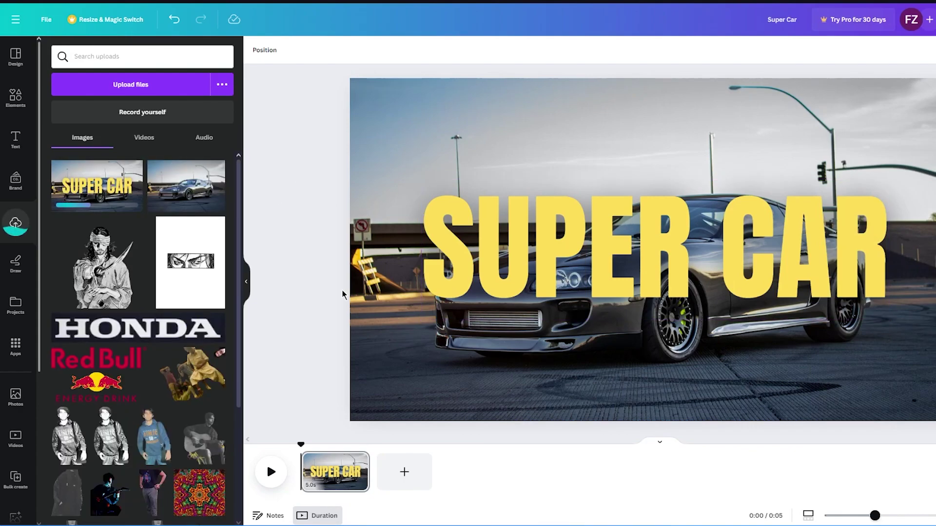
- Delete the SUPER CAR heading and the car photo behind it from the page
drag(317, 97, 926, 395)
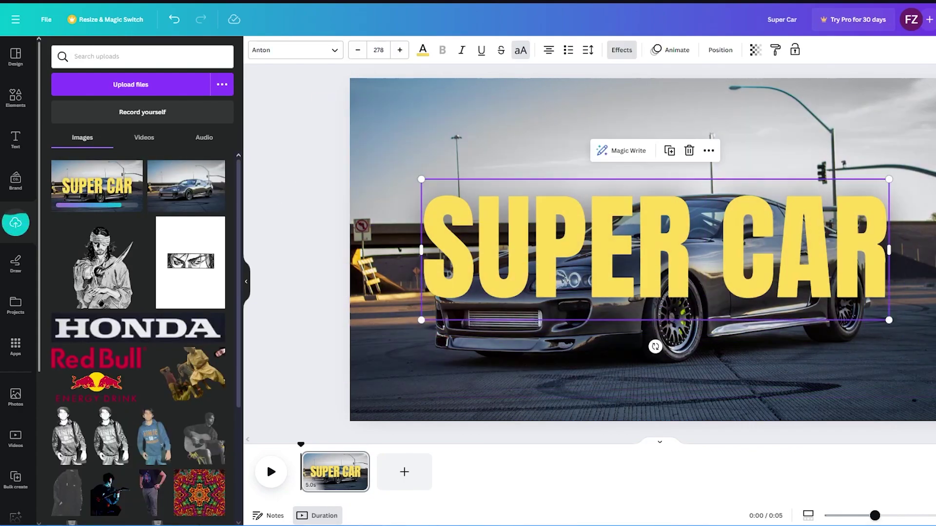
key(Delete)
click(767, 286)
key(Delete)
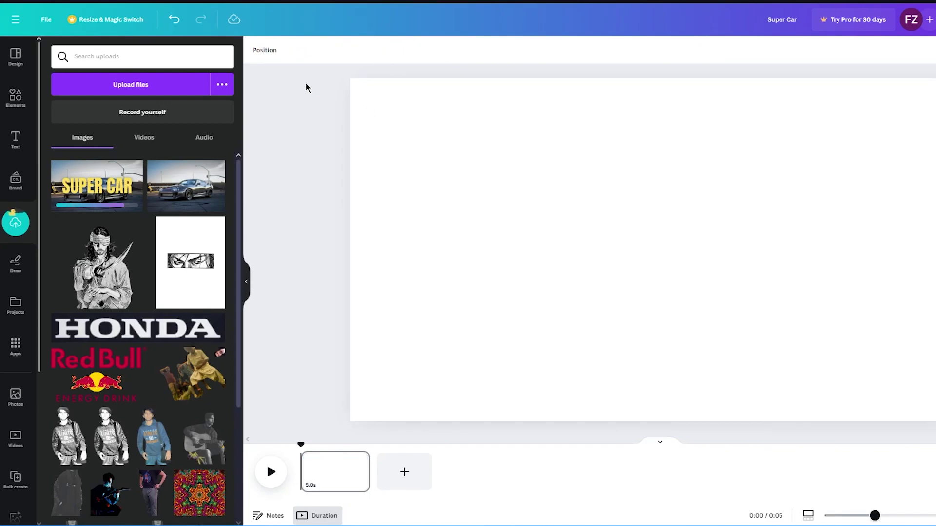
- Place the uploaded SUPER CAR image on the blank page and enlarge it to fill the whole page
drag(97, 185, 432, 181)
drag(837, 151, 935, 80)
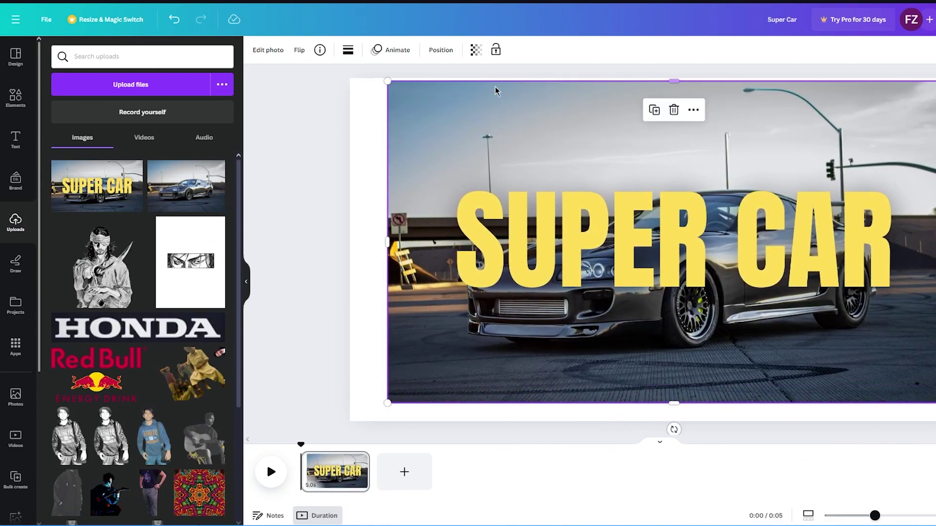
drag(392, 77, 374, 98)
drag(383, 403, 349, 420)
click(385, 383)
click(316, 377)
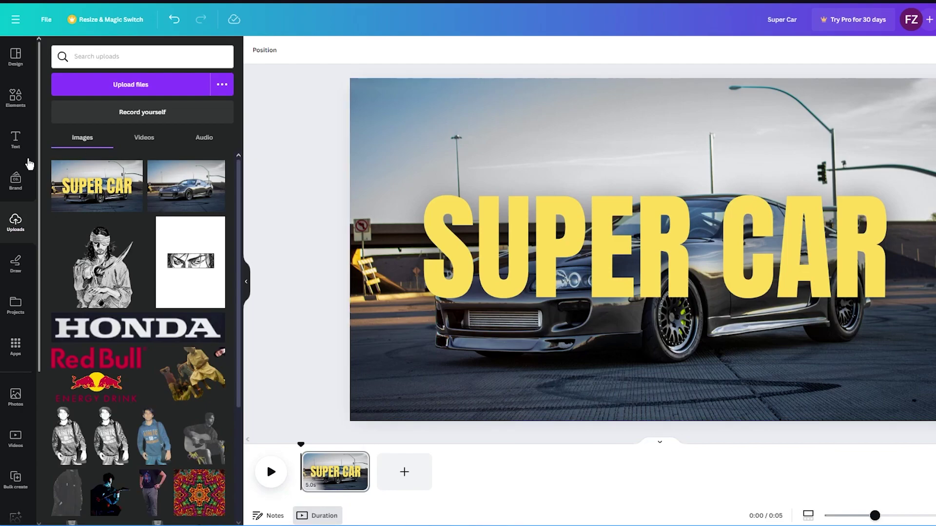
- Search the elements for "real car" and insert the purple convertible from the graphics results
click(17, 93)
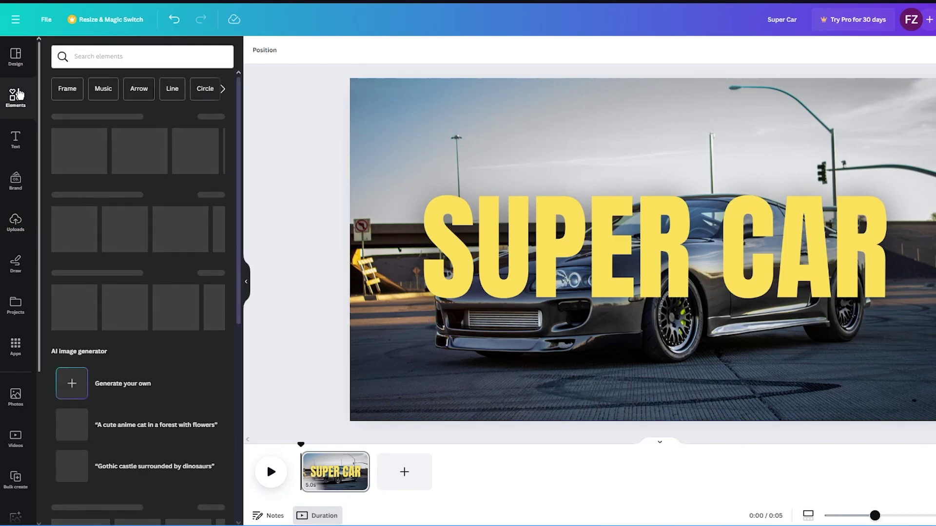
click(136, 49)
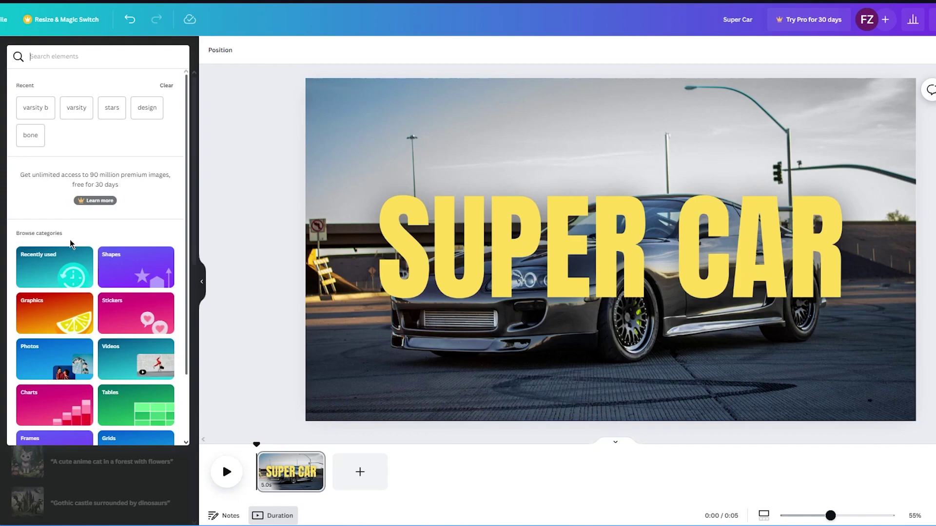
text(real car)
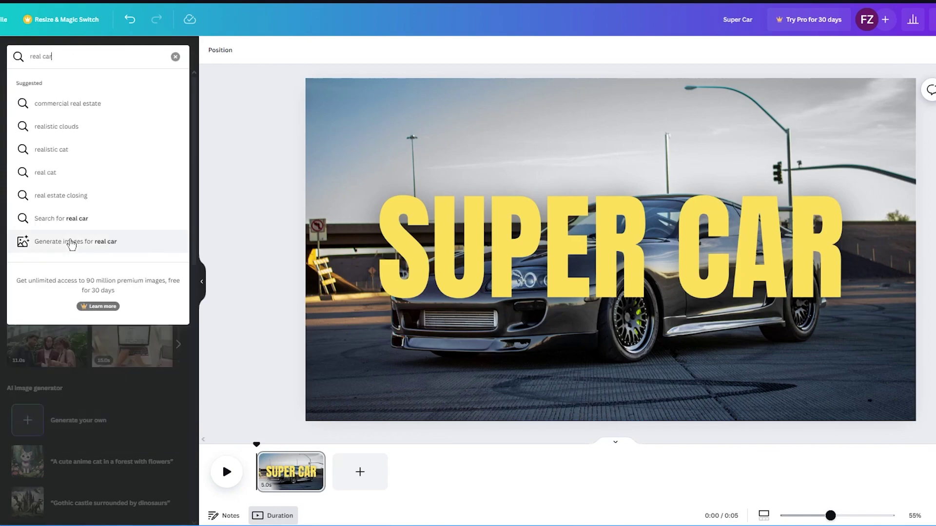
key(Return)
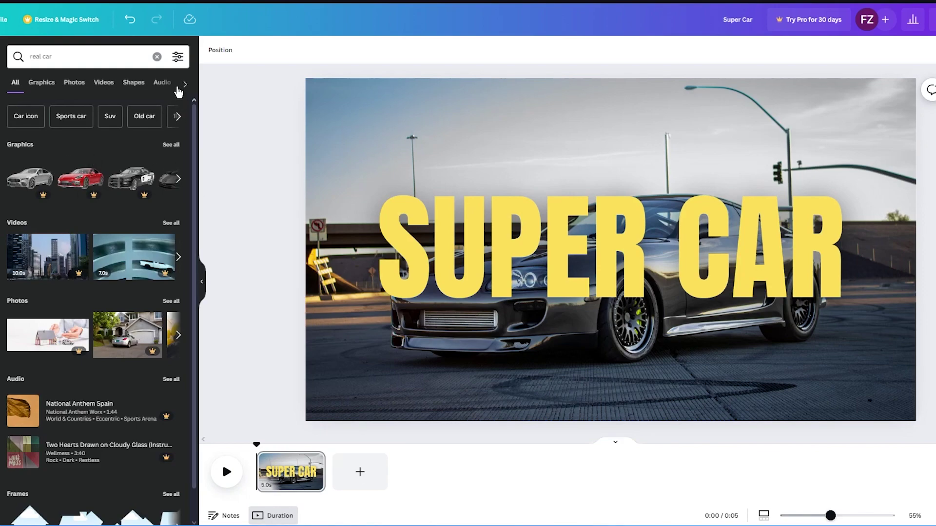
click(172, 146)
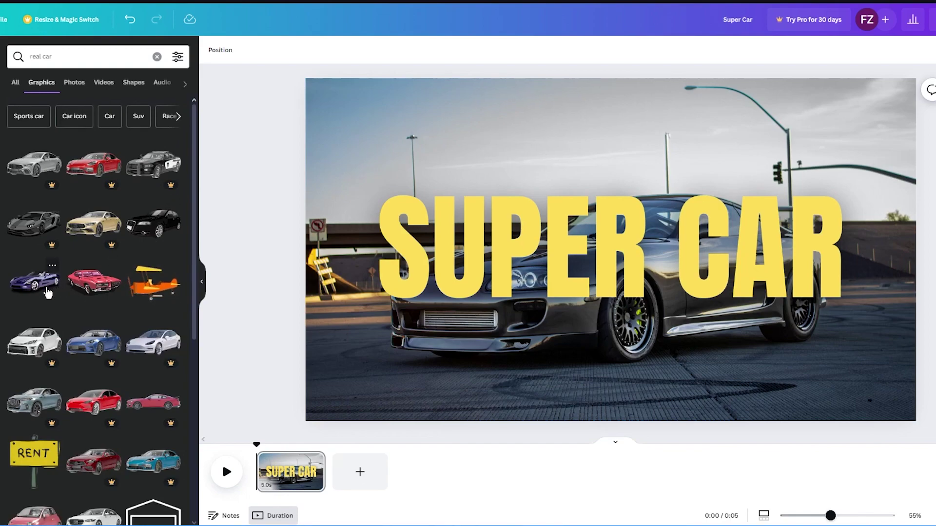
scroll(90, 290, down, 4)
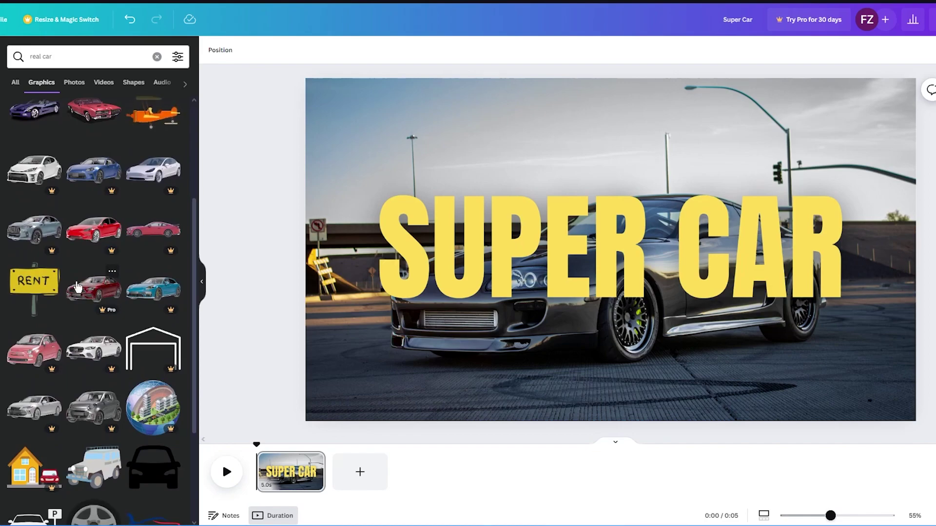
scroll(89, 291, down, 5)
scroll(76, 282, up, 10)
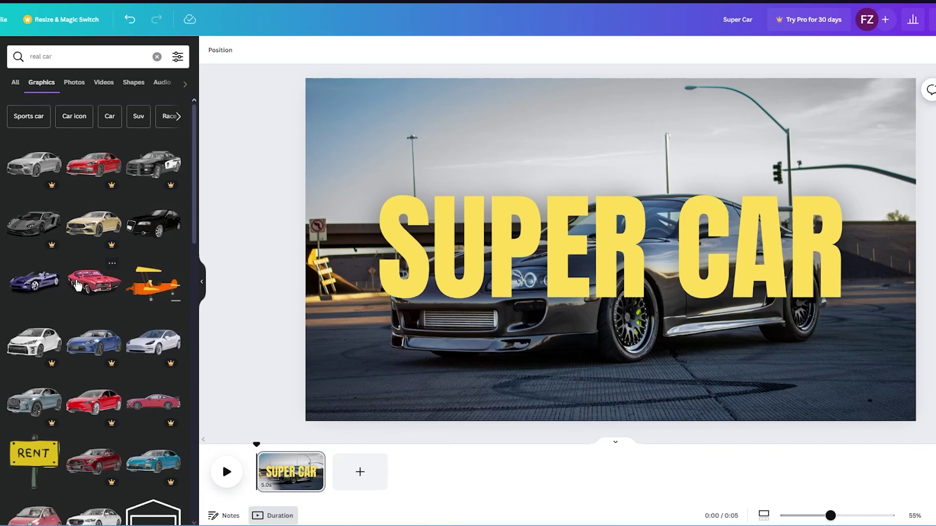
click(44, 285)
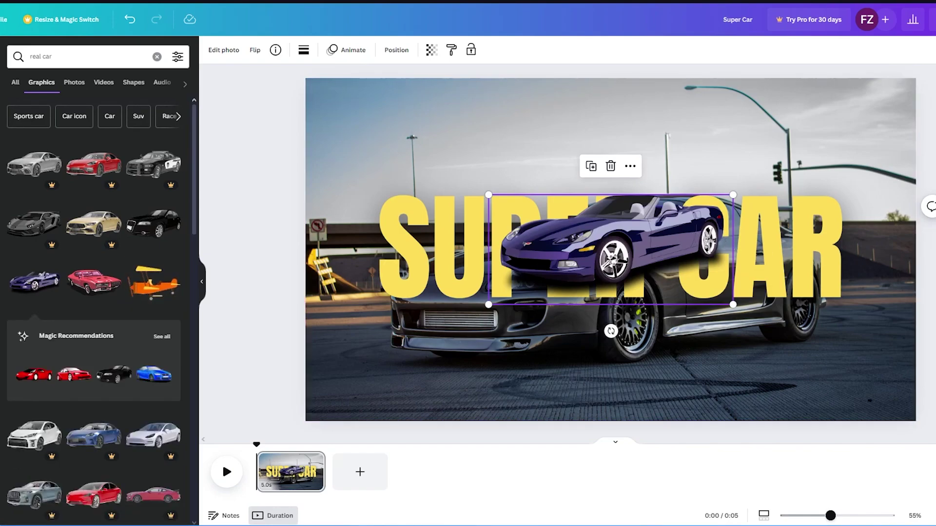
- Enlarge the purple car graphic to about 1495 × 673 px and move it to the page's upper right, extending past the edge
drag(489, 195, 406, 158)
drag(585, 246, 798, 204)
drag(624, 265, 474, 332)
drag(798, 190, 859, 142)
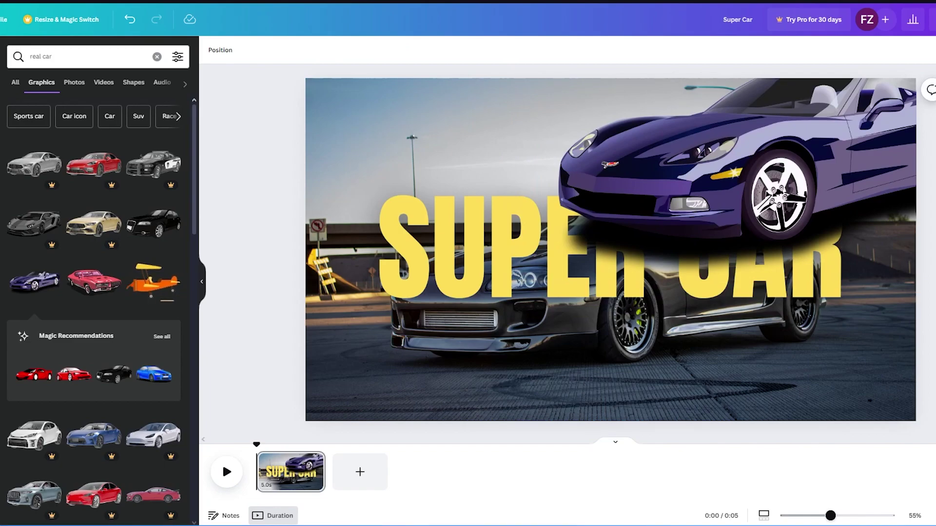
- Add a square shape and place it slightly left of the page's center
click(54, 65)
text(squ)
click(73, 106)
drag(613, 220, 574, 195)
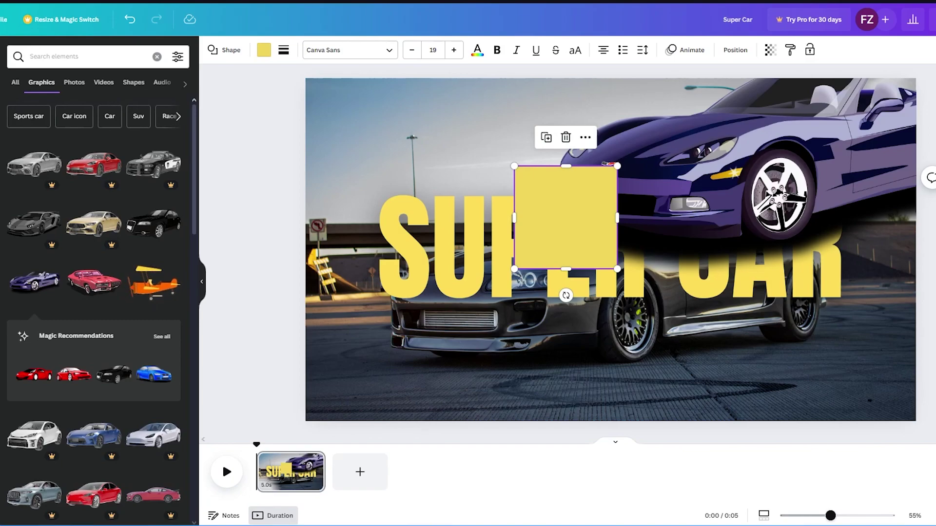
- Stretch the square to the page's full height and from the left edge across about 80% of the page width
drag(573, 159, 587, 79)
drag(566, 269, 577, 423)
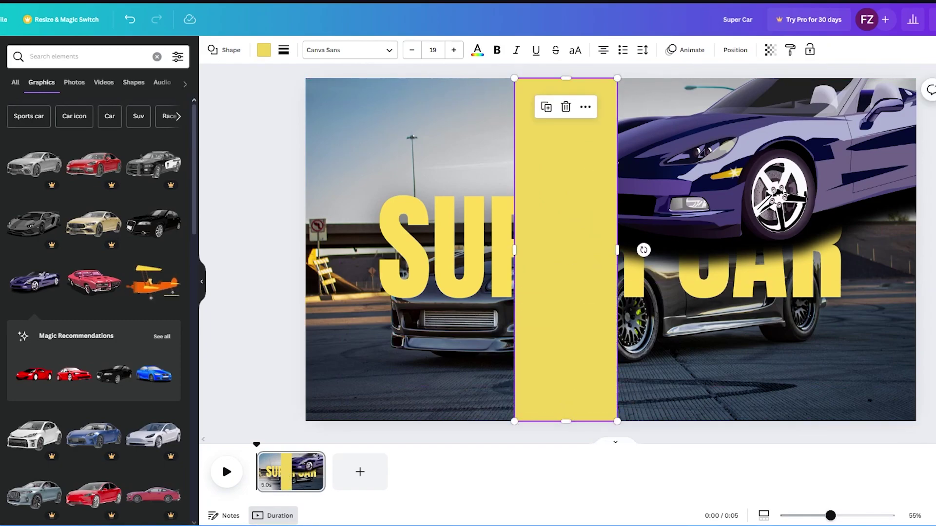
drag(617, 251, 913, 251)
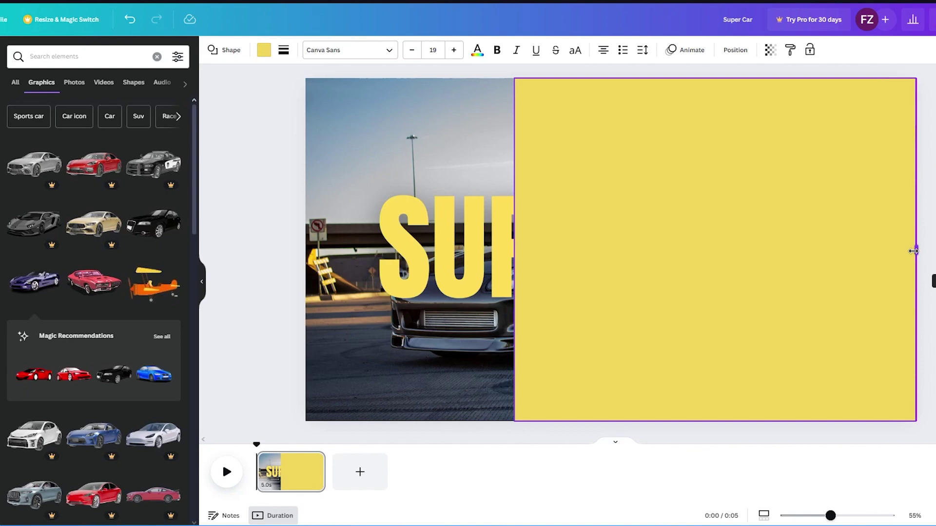
drag(913, 251, 913, 251)
drag(719, 257, 523, 259)
drag(706, 243, 796, 250)
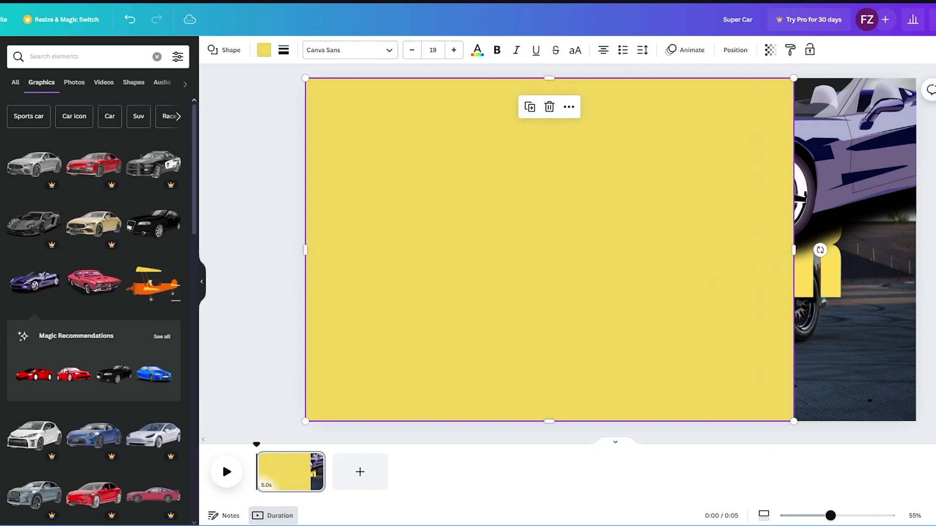
key(Escape)
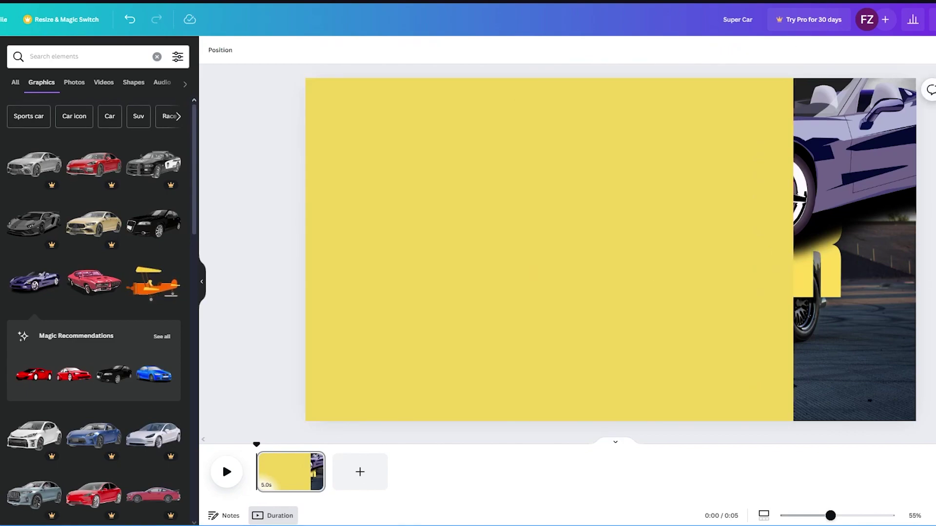
- Change the large rectangle's fill to the darker green from the default solid colors
click(603, 171)
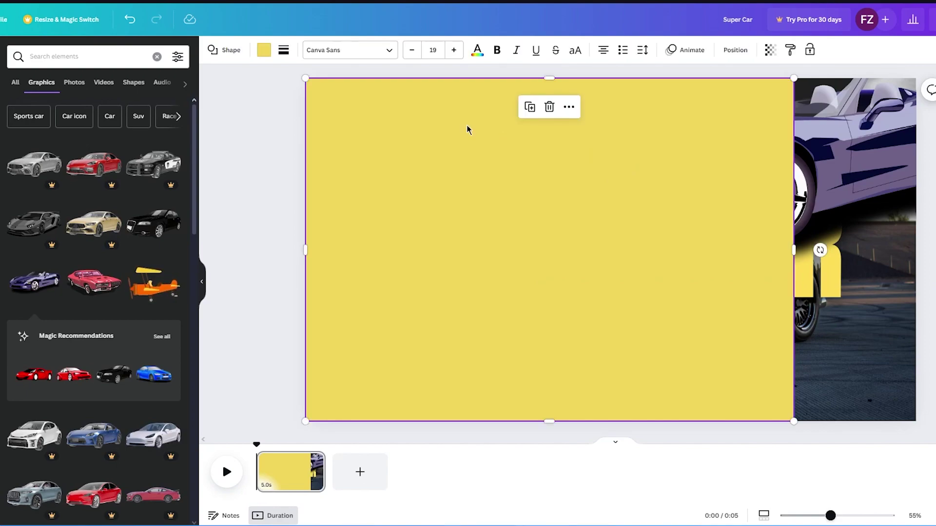
click(263, 49)
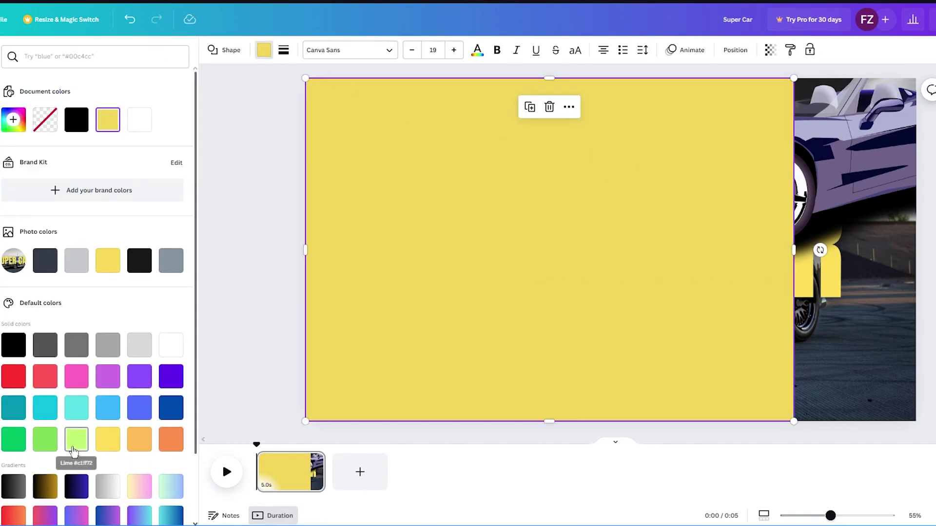
click(77, 439)
click(39, 448)
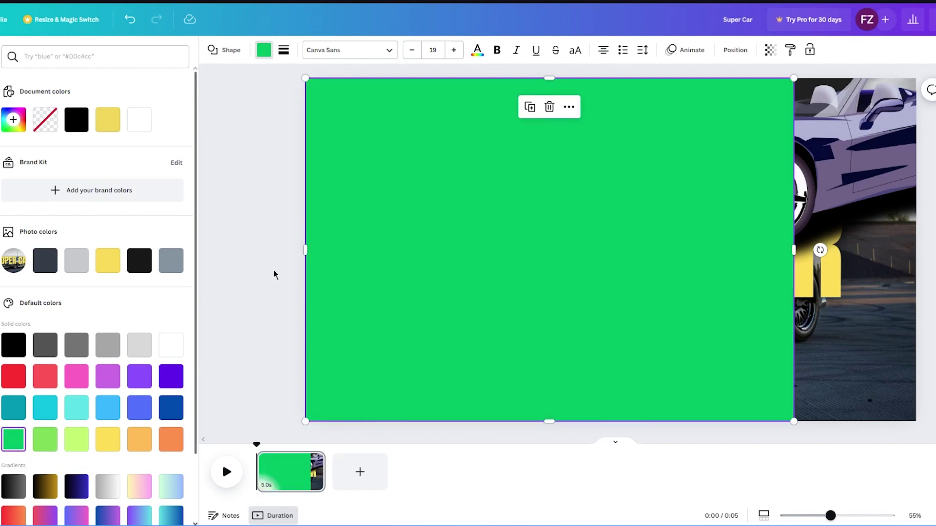
key(Escape)
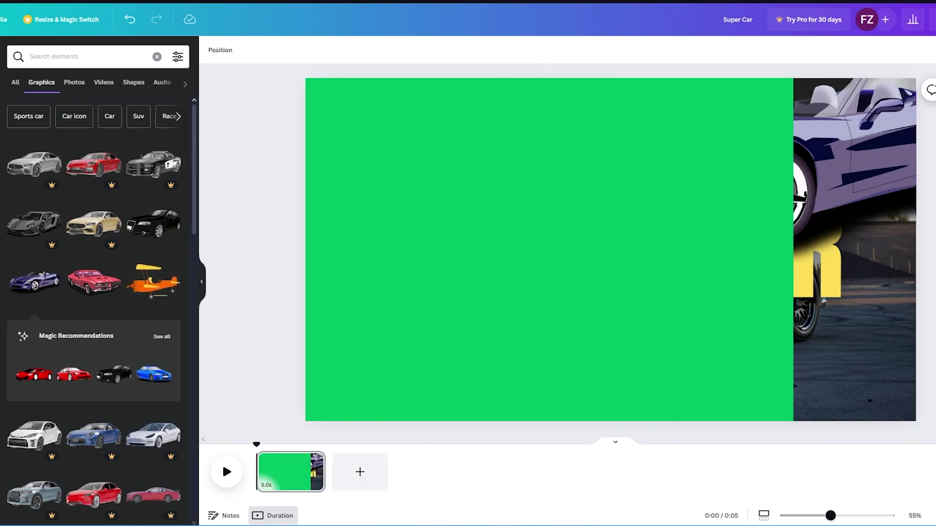
- Bring the purple car graphic to the front, above the green rectangle
click(832, 160)
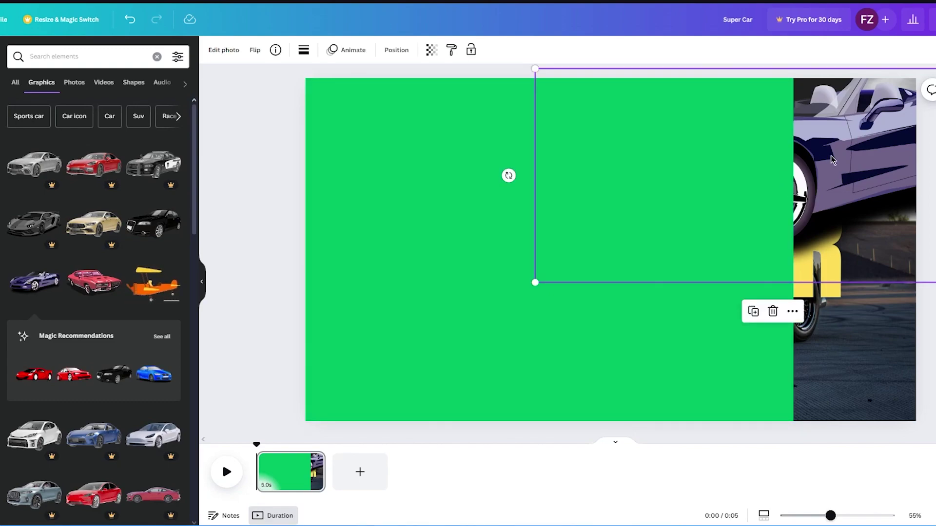
right_click(832, 159)
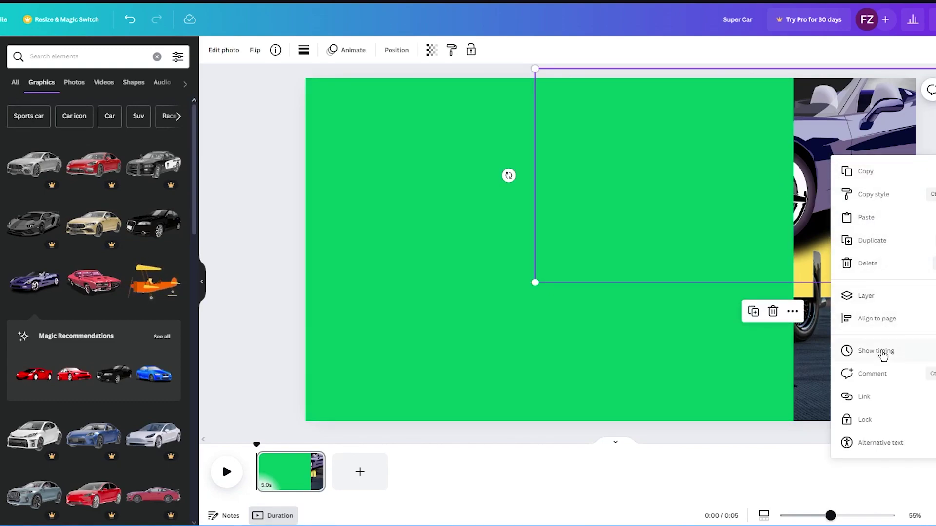
key(Escape)
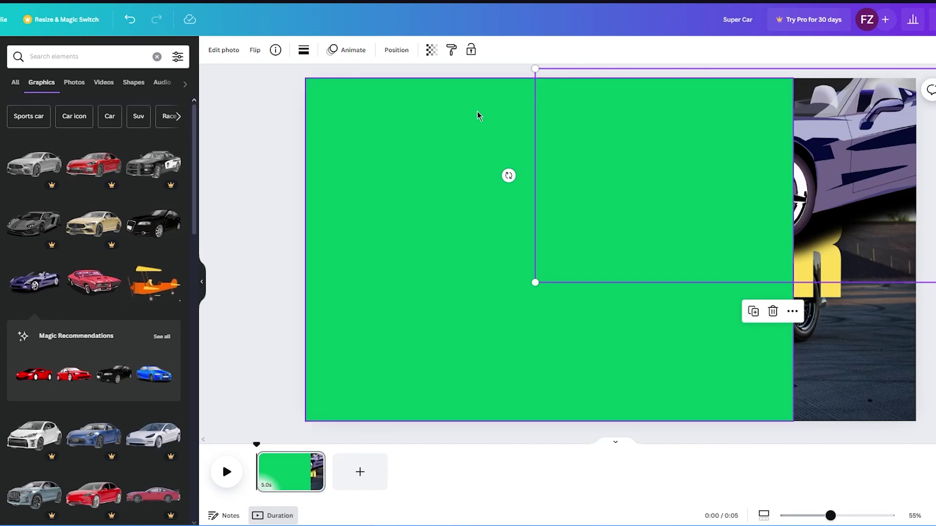
click(396, 51)
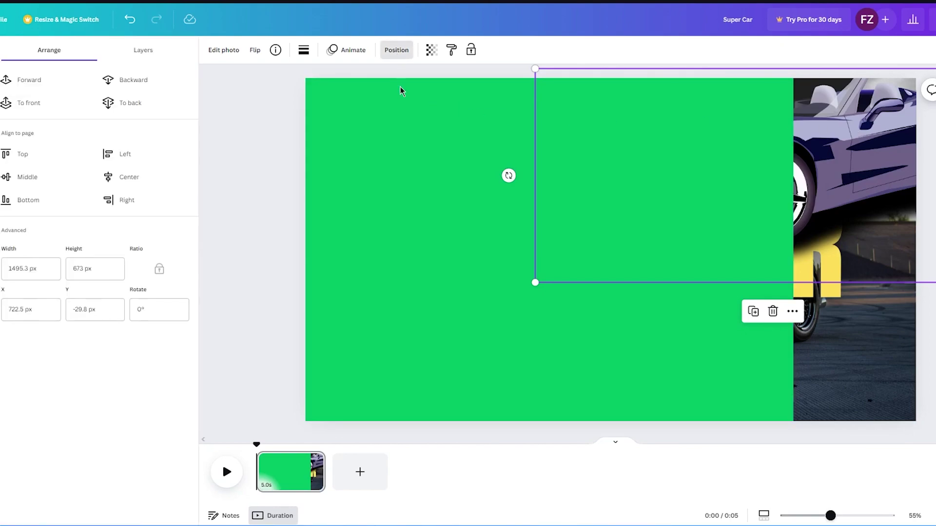
click(67, 103)
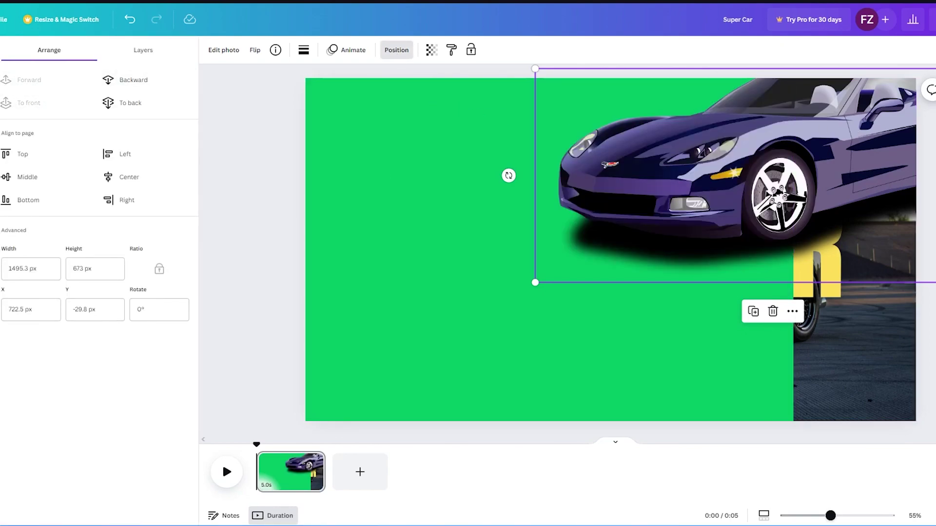
key(Escape)
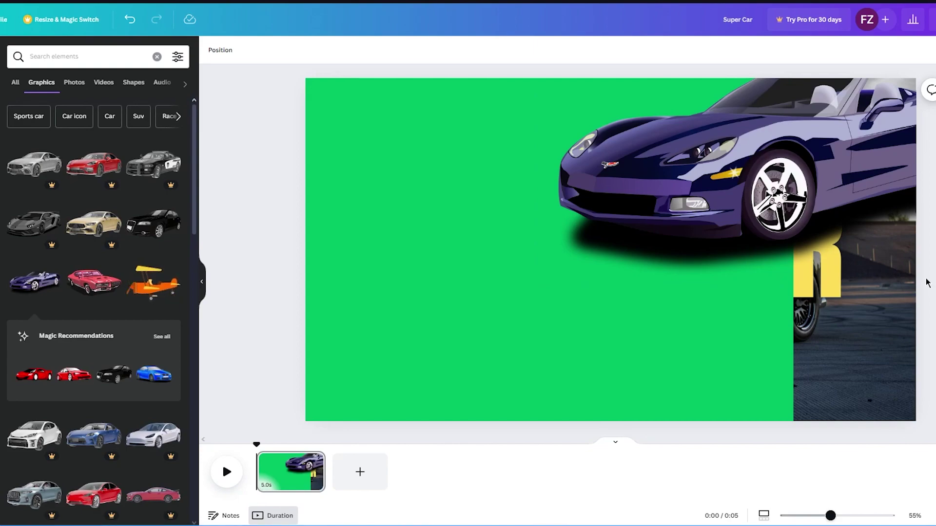
- Select the green rectangle and the purple car together and move them right until the rectangle meets the page's right edge
drag(206, 160, 721, 256)
drag(483, 313, 594, 315)
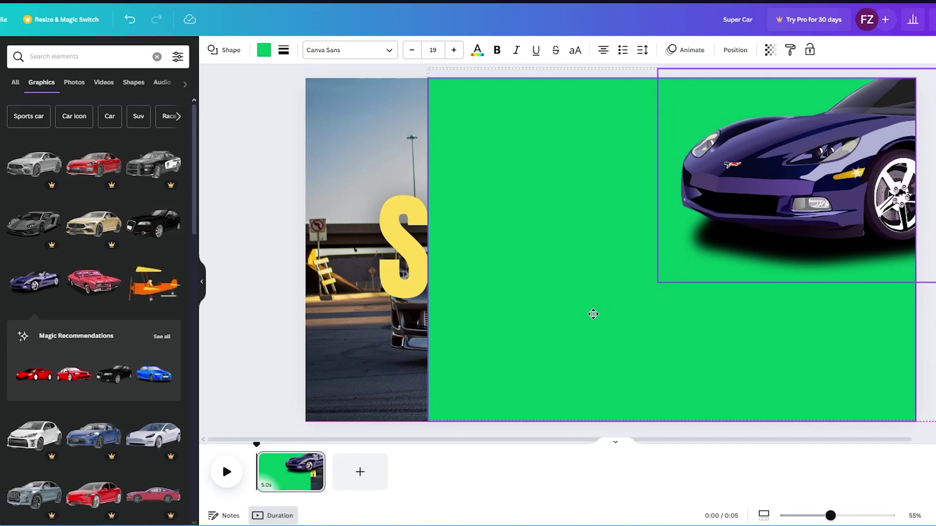
drag(593, 315, 593, 314)
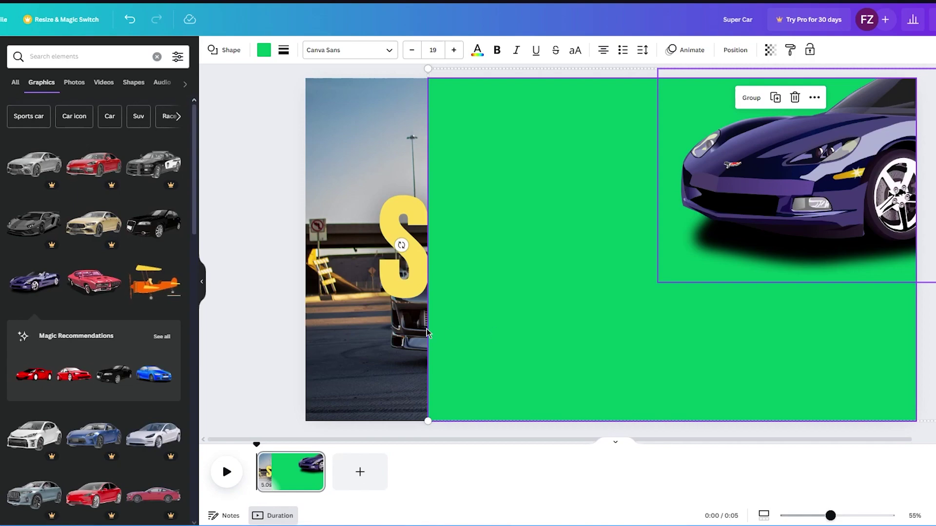
- Stretch the green rectangle's left side leftward past the page's left edge
click(302, 261)
click(430, 262)
drag(430, 262, 291, 262)
- Move the rectangle and the car further right until the car is off the page, and group the two elements
drag(605, 222, 589, 213)
drag(343, 253, 614, 207)
click(919, 98)
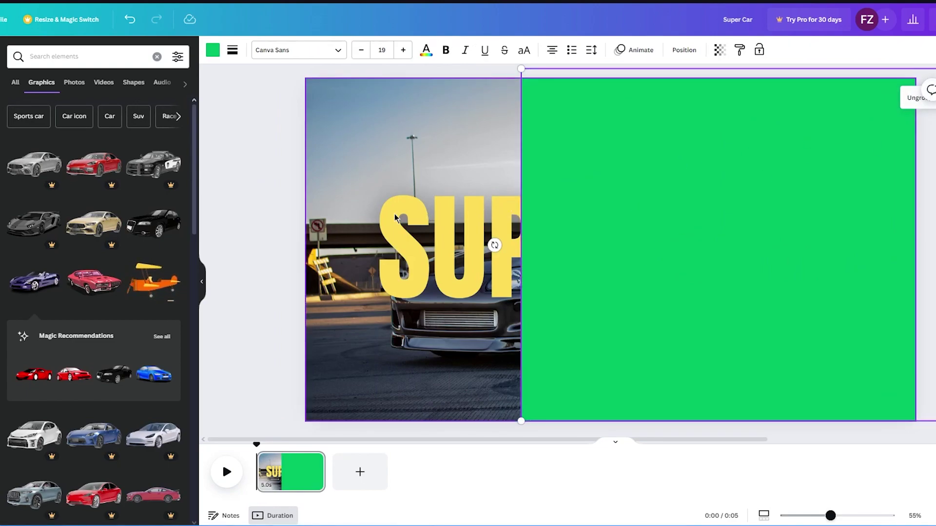
- Enlarge the group and reposition it so the green covers the whole page, its left edge slightly beyond the page's left edge
click(288, 215)
click(628, 218)
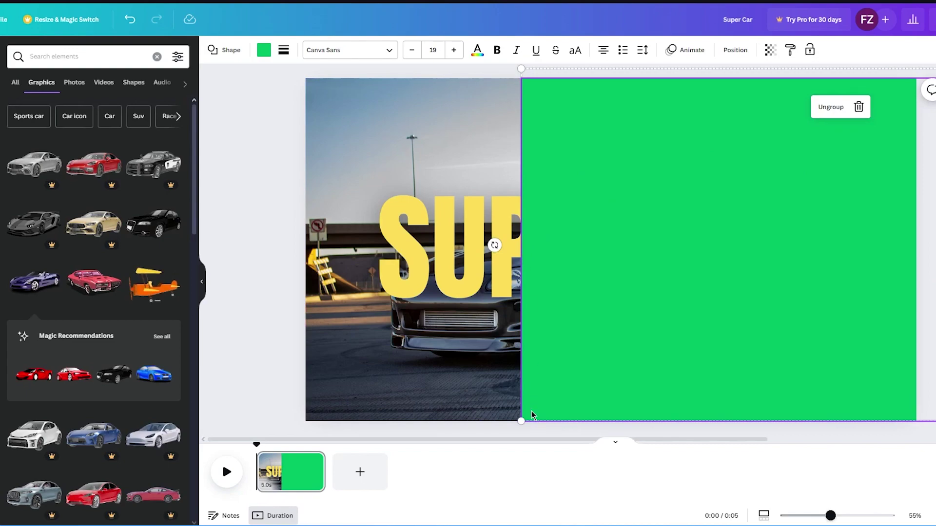
drag(520, 422, 225, 426)
drag(450, 351, 670, 308)
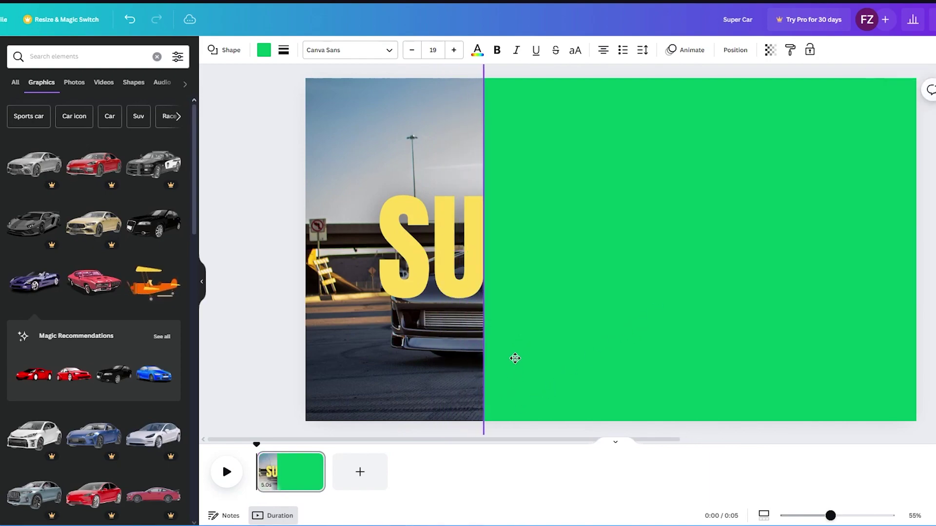
drag(513, 371, 522, 340)
drag(501, 376, 227, 404)
drag(452, 351, 487, 367)
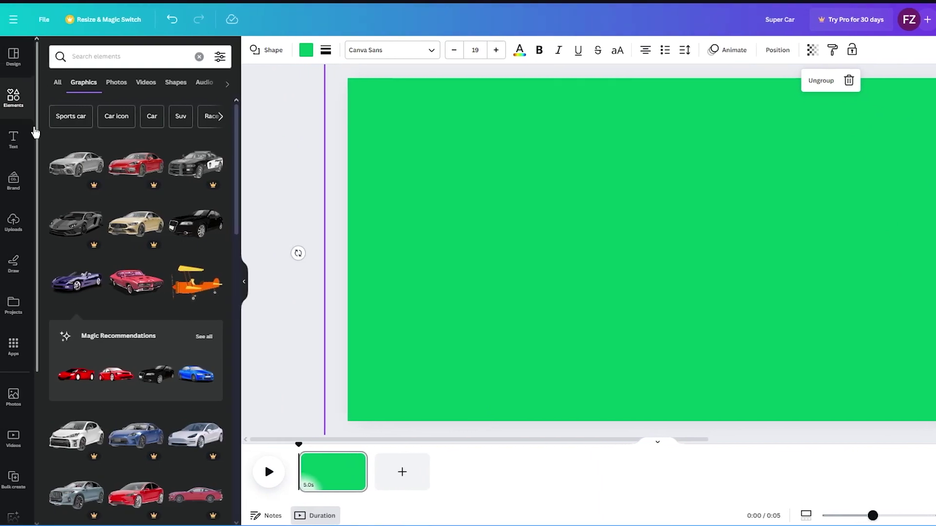
- Add the FIVE TIPS FOR GREAT SKIN font combination to the page and replace its text with LE ' MANS
click(16, 140)
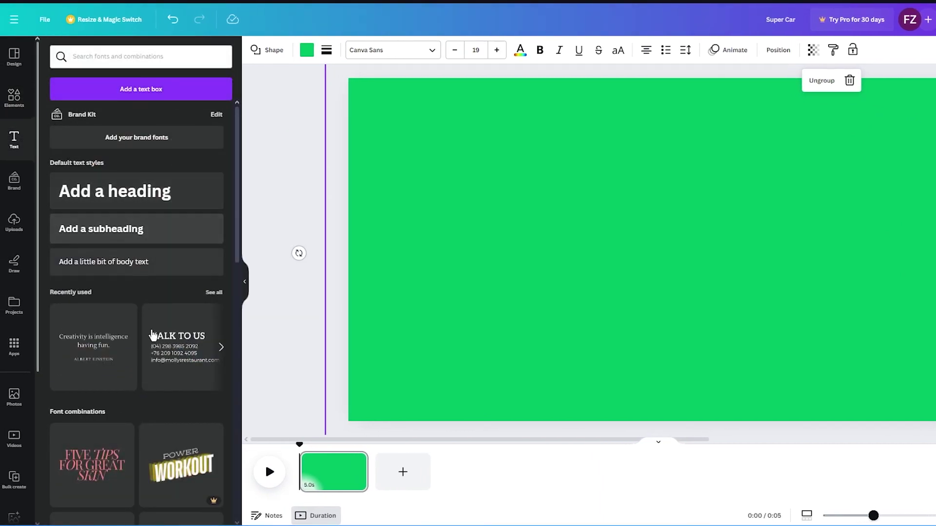
scroll(162, 338, down, 5)
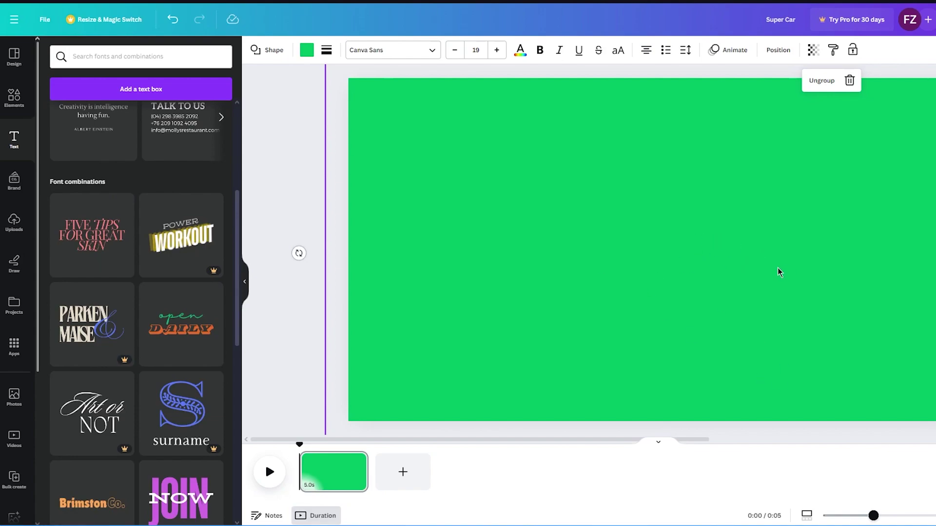
click(91, 236)
double_click(726, 288)
drag(726, 307, 512, 203)
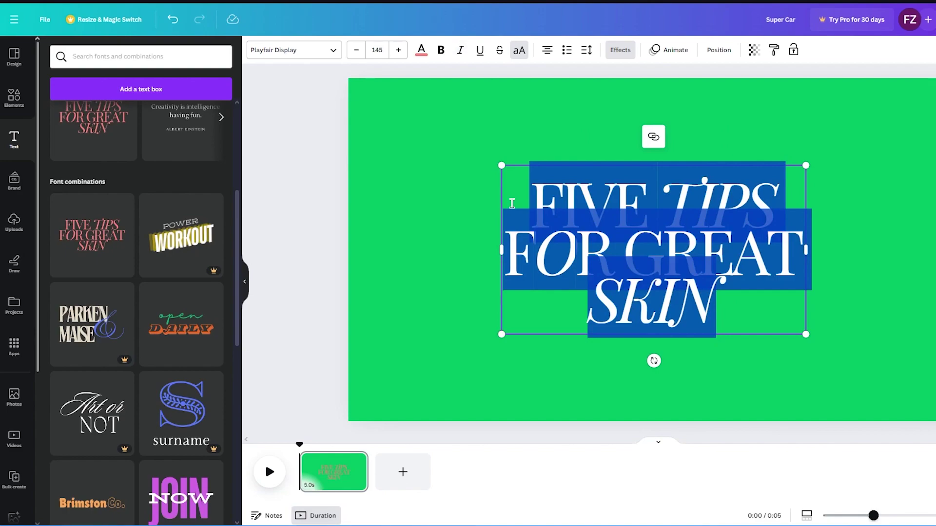
text(LE 'MANS)
click(302, 197)
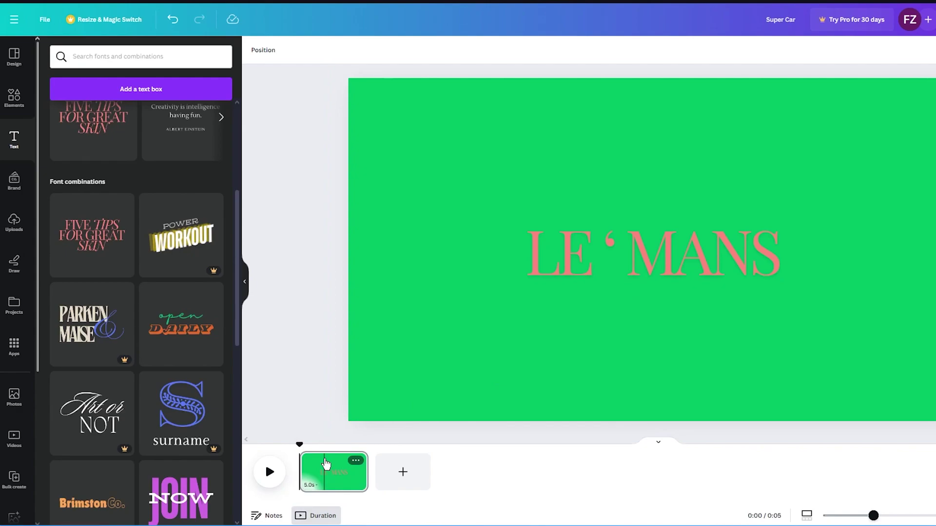
mouse_move(348, 472)
mouse_down()
mouse_move(398, 473)
mouse_move(341, 473)
mouse_up()
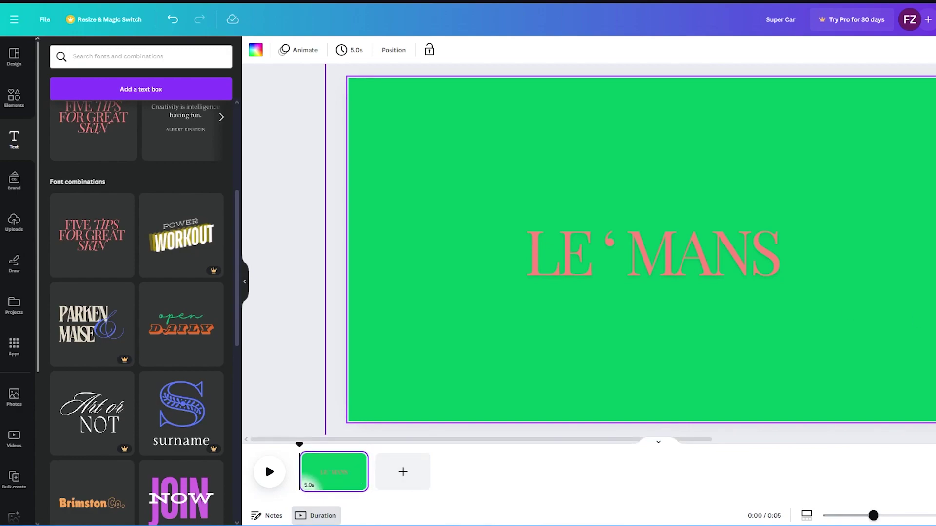
drag(933, 181, 475, 305)
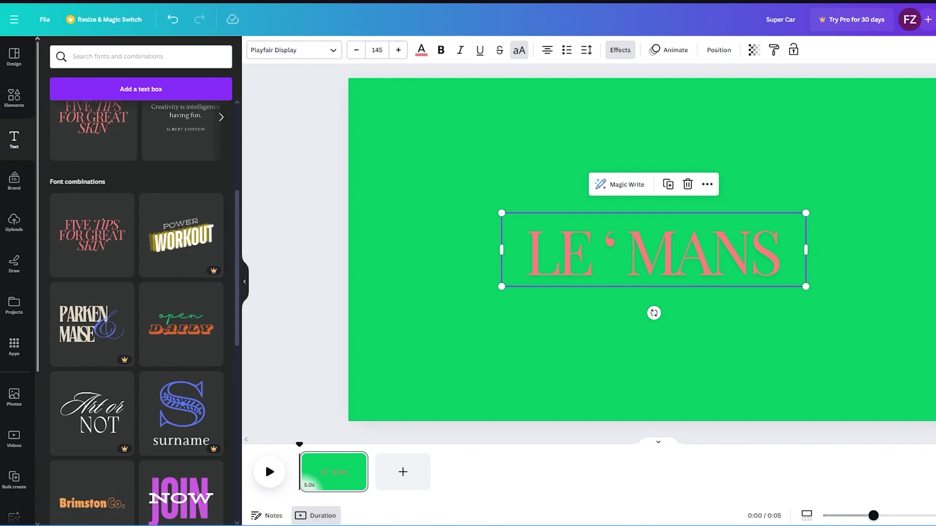
drag(731, 263, 732, 264)
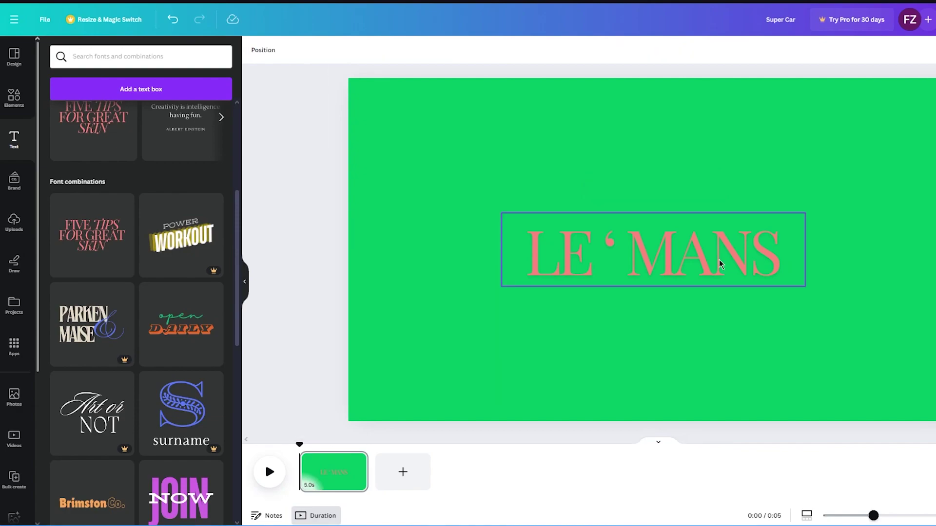
drag(675, 250, 675, 250)
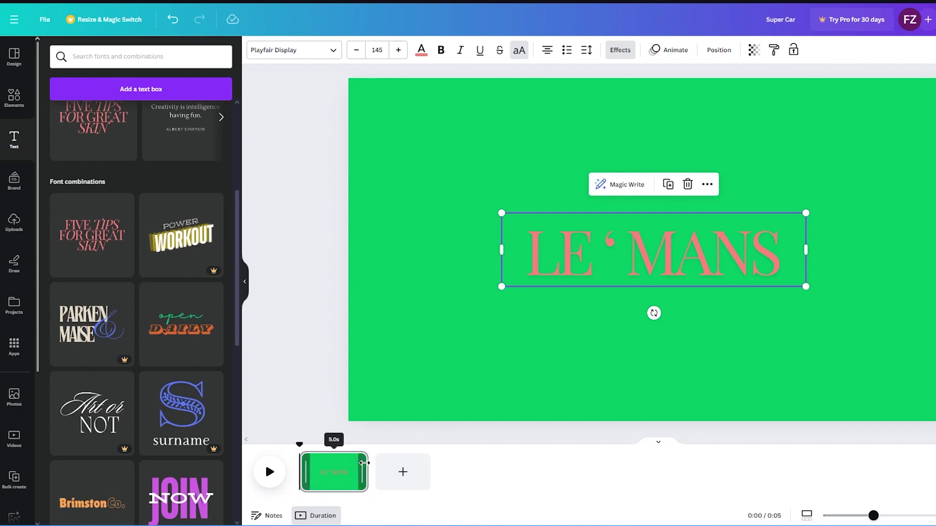
- Duplicate the page and delete the LE ' MANS text from the copy
click(357, 460)
click(420, 300)
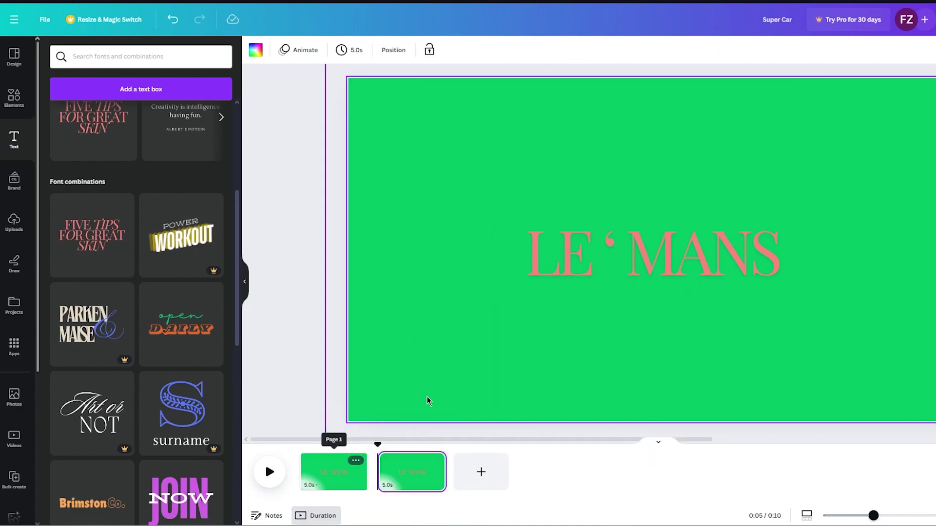
click(637, 261)
key(Delete)
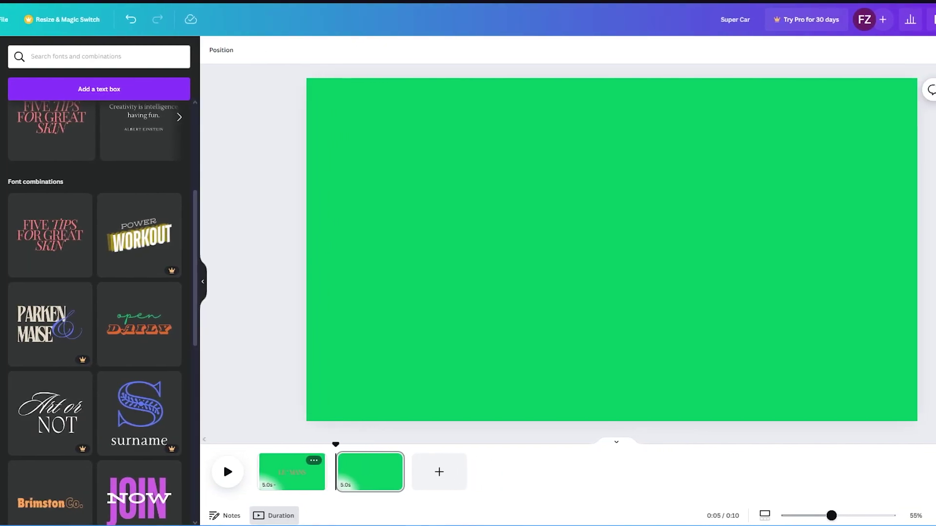
- Apply the Fade text animation to LE ' MANS on page 1 and set it to animate On enter
click(292, 473)
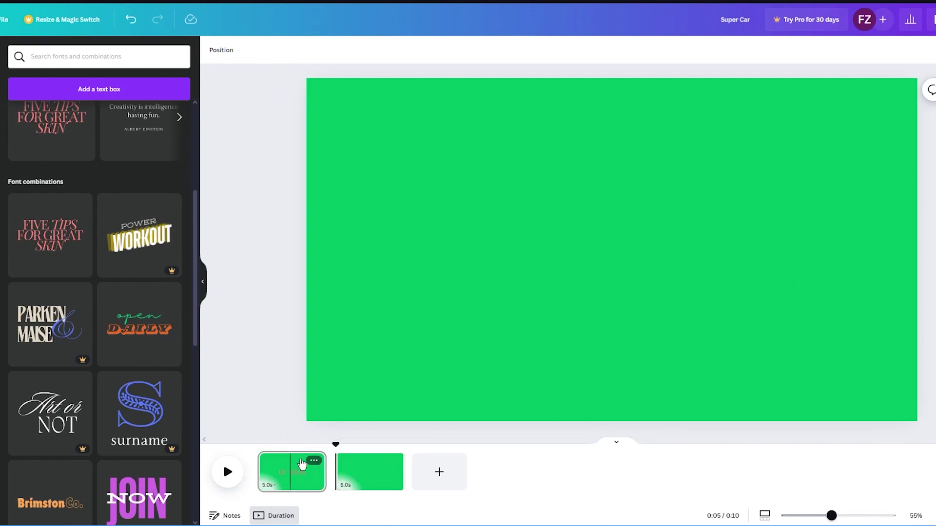
click(581, 257)
click(629, 50)
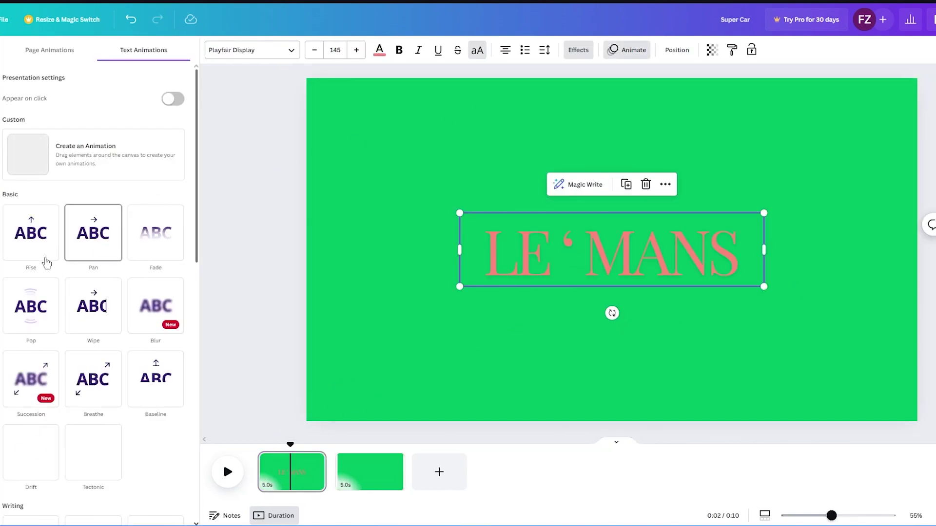
click(139, 237)
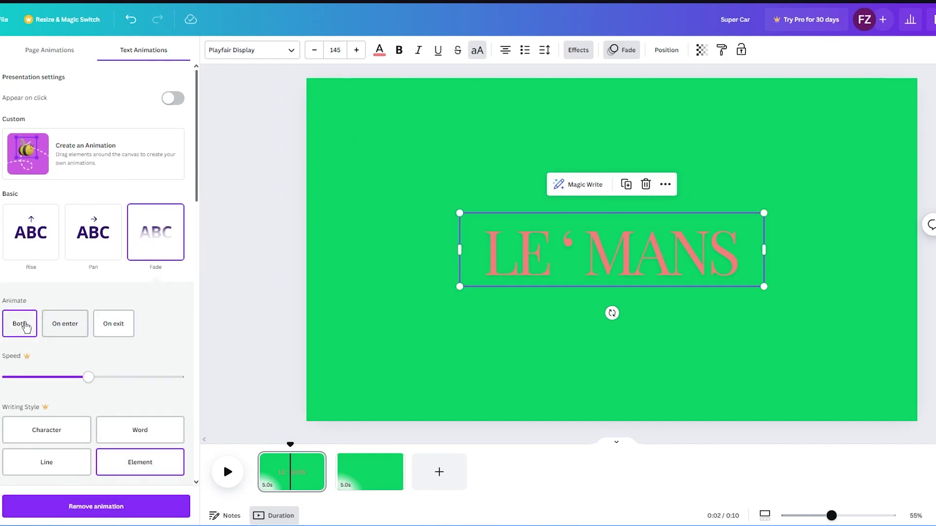
click(63, 326)
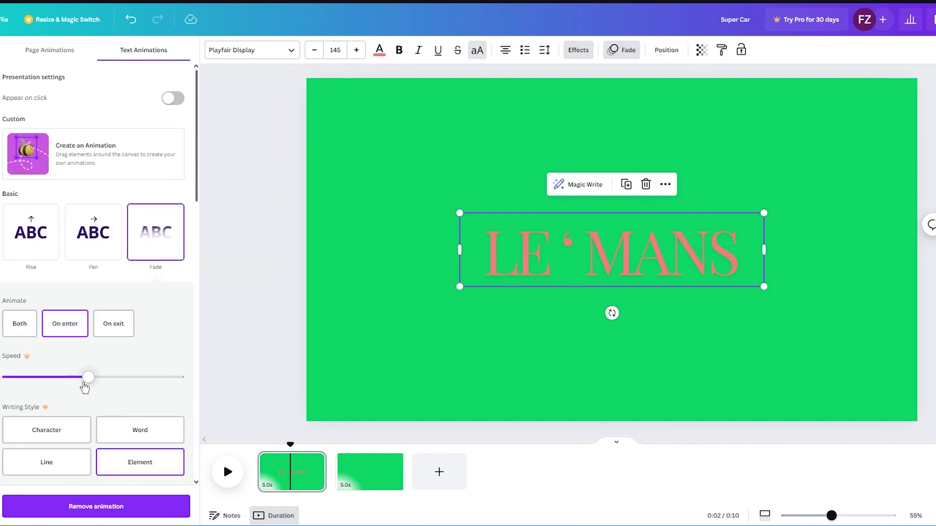
click(259, 297)
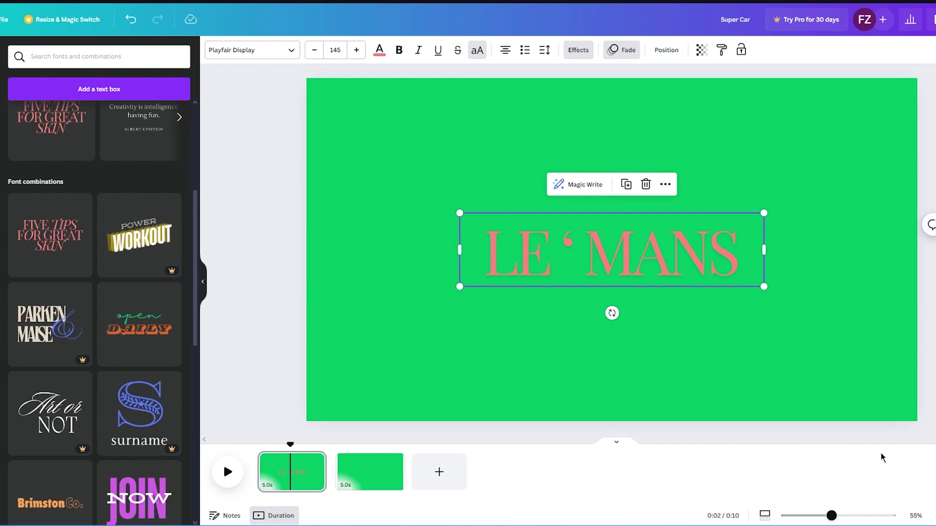
- Slide the rectangle-and-car group off page 2 to reveal the SUPER CAR background and bring it back over the page
drag(290, 443, 353, 444)
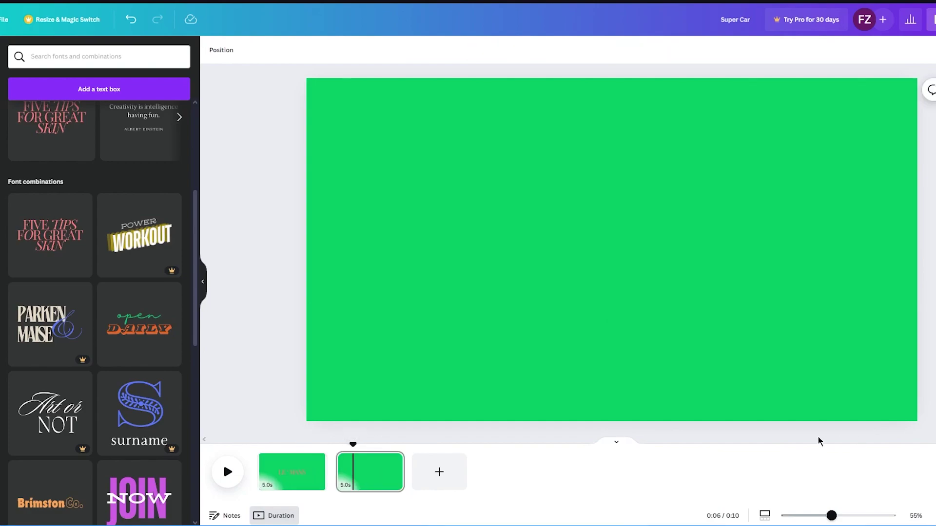
click(388, 469)
click(544, 259)
click(699, 235)
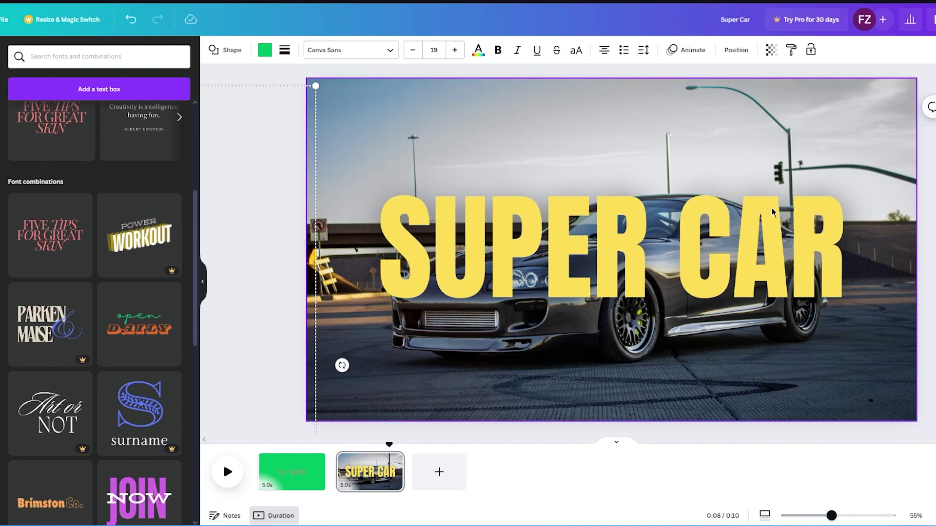
drag(309, 119, 914, 119)
drag(785, 166, 935, 157)
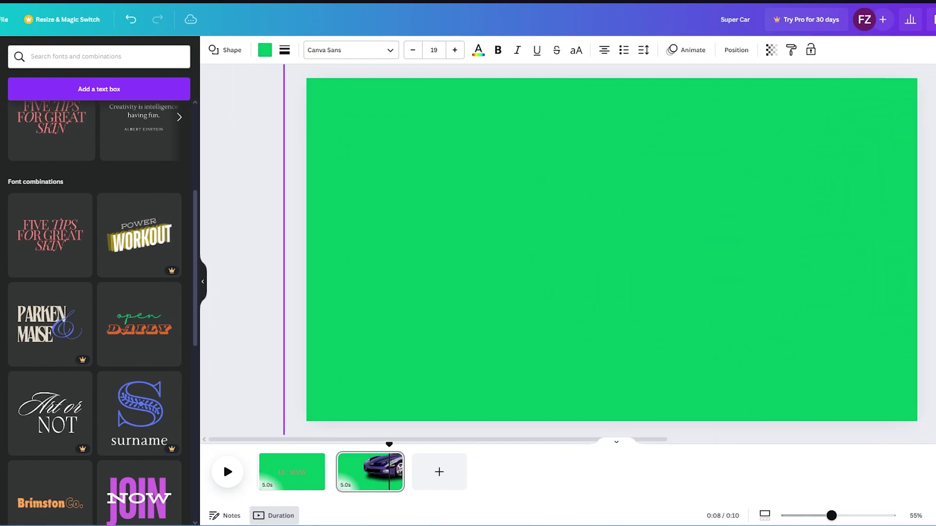
- Try to record a custom animation path from the start of page 2 that slides the group left, and undo it
click(338, 445)
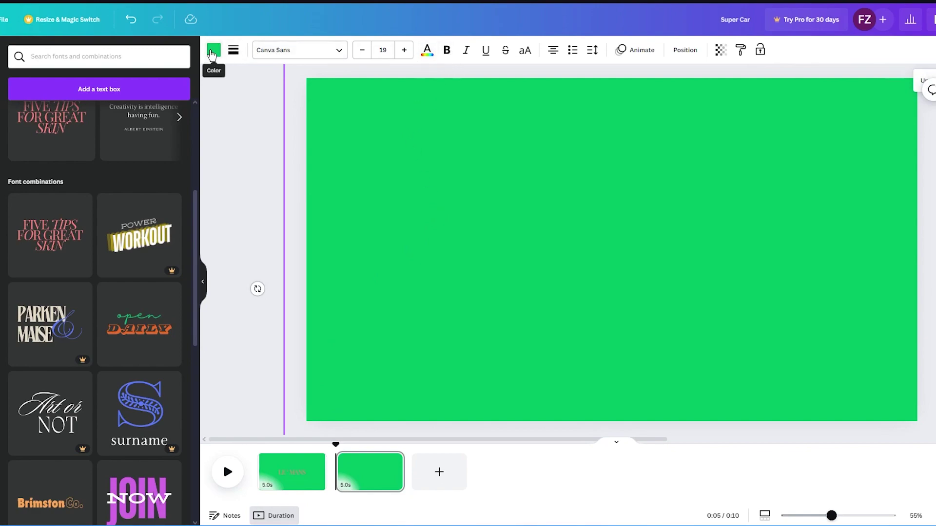
click(620, 50)
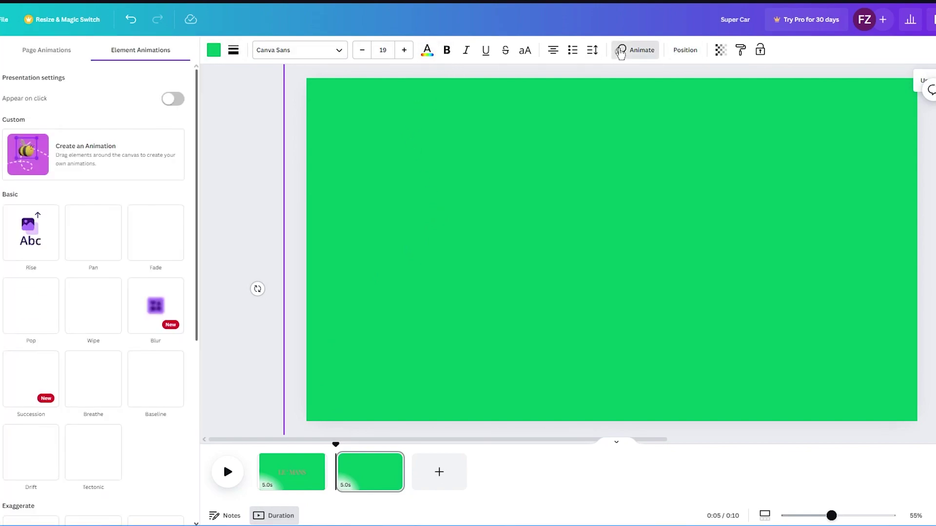
click(134, 139)
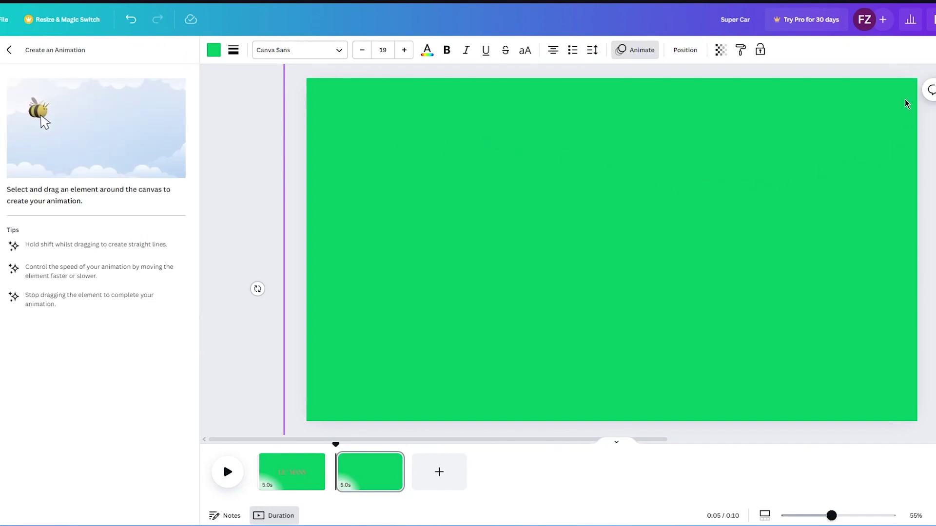
mouse_move(899, 102)
mouse_down()
mouse_move(809, 135)
mouse_move(382, 165)
mouse_move(106, 206)
mouse_move(0, 204)
mouse_up()
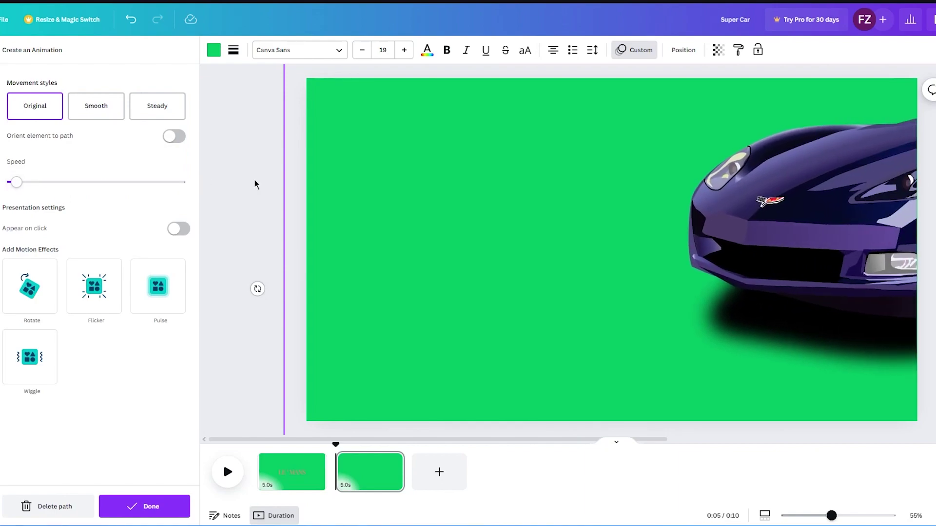
key(ctrl+z)
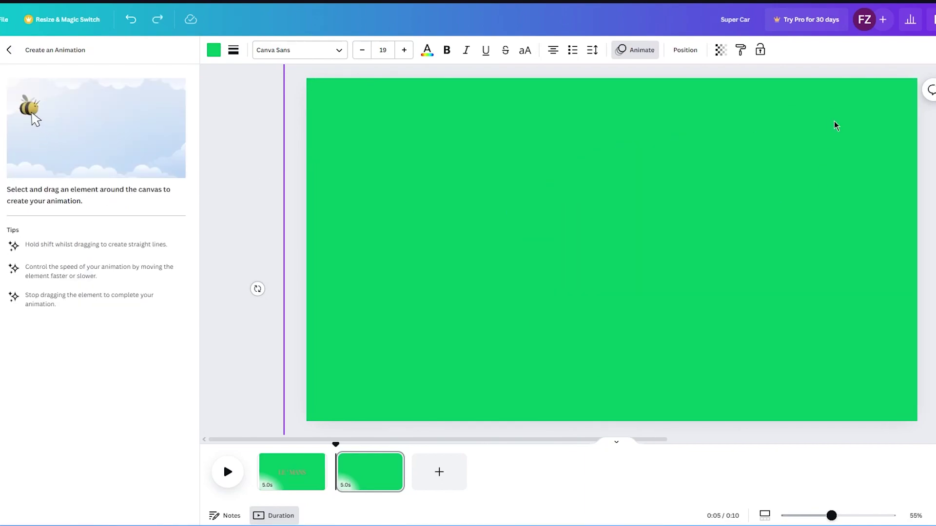
- Try two more nearly horizontal custom animation paths for the group across page 2, undoing each one
drag(906, 99, 320, 122)
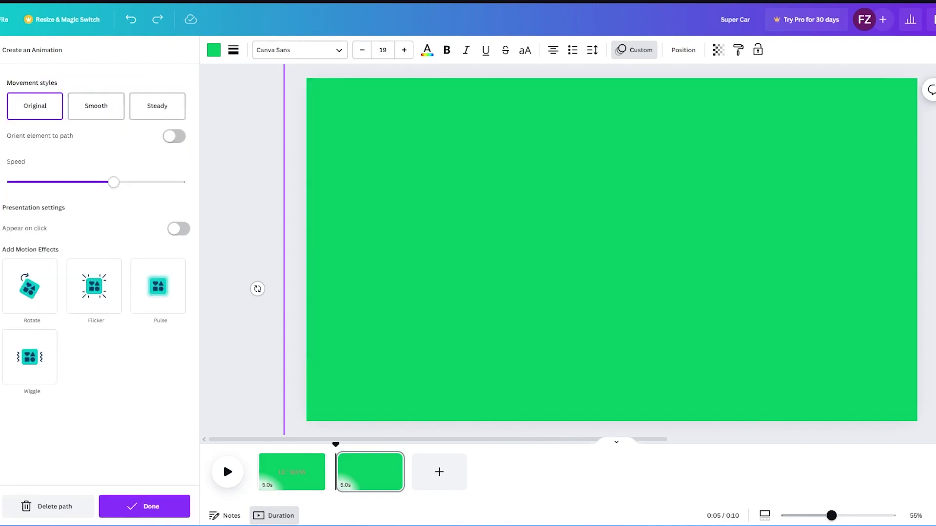
key(ctrl+z)
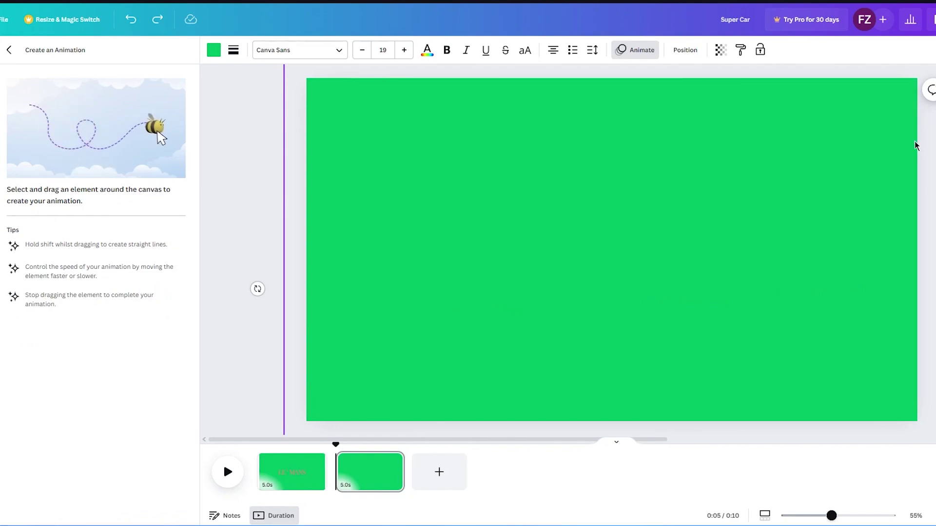
drag(915, 145, 308, 145)
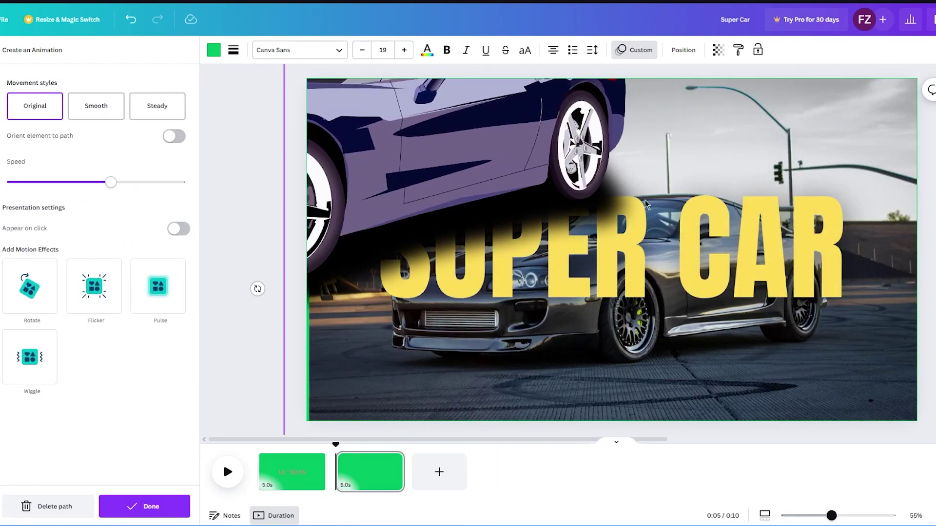
key(ctrl+z)
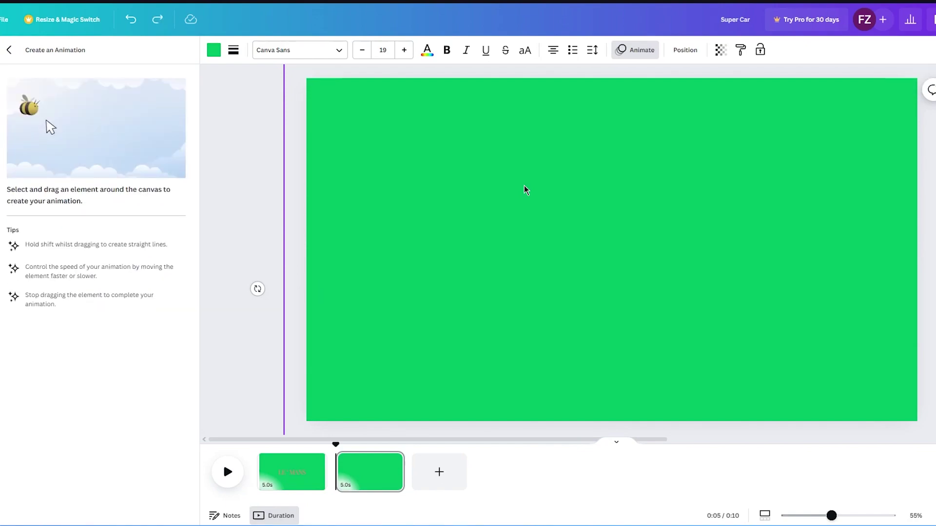
- Scale the rectangle-and-car group on page 2 down from its lower-left corner
scroll(363, 259, down, 3)
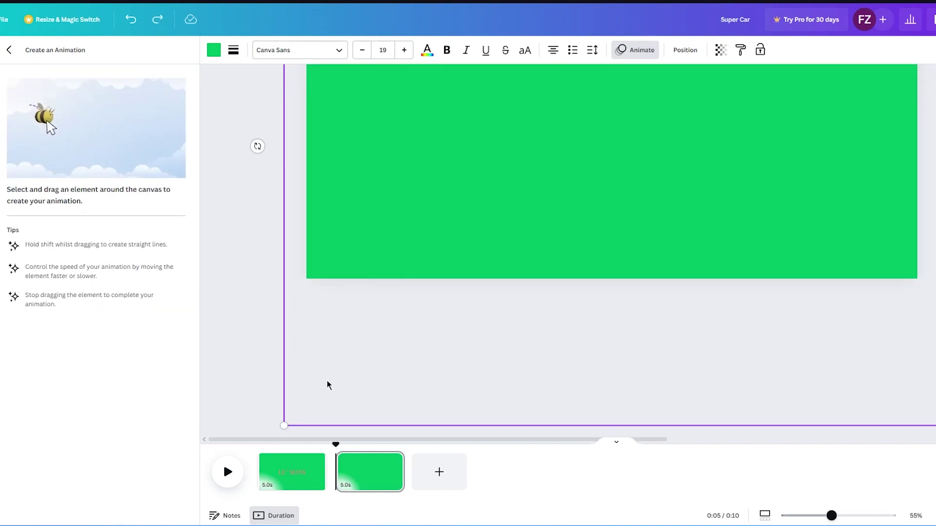
drag(285, 424, 468, 293)
key(ctrl+z)
key(ctrl+z)
key(ctrl+z)
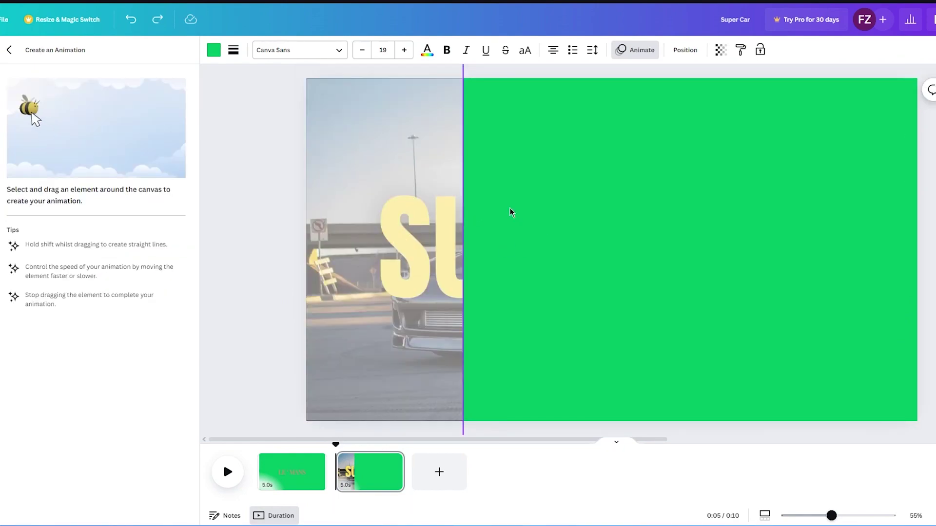
- Move the group left so its green covers page 2, and record a custom animation sliding it left across the page
click(10, 49)
drag(658, 153, 531, 153)
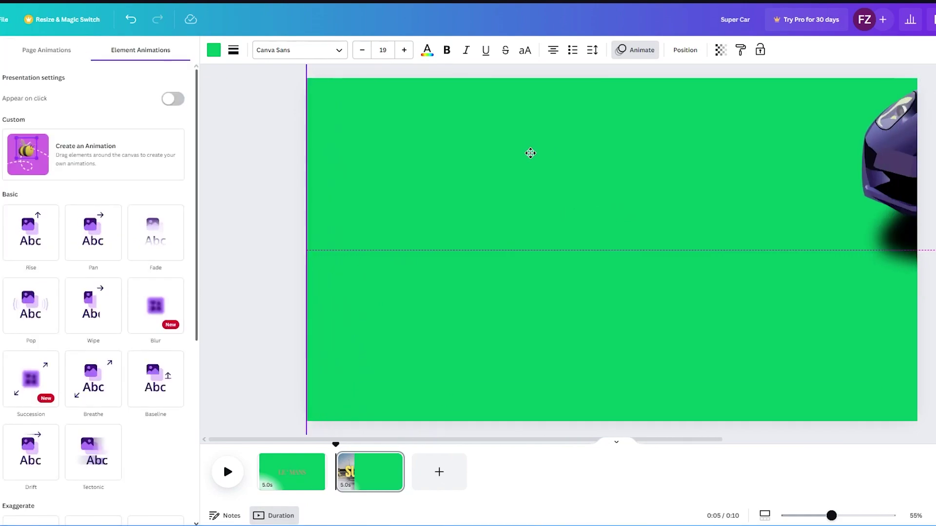
click(166, 157)
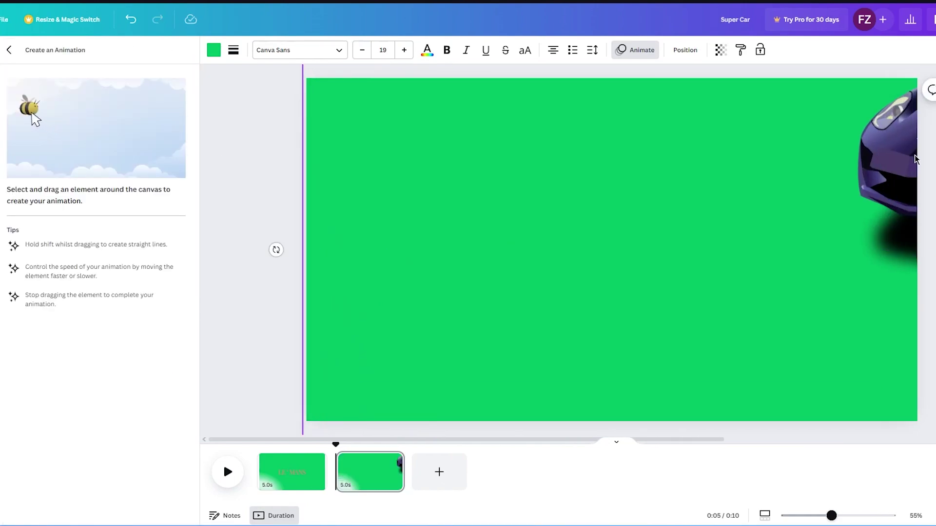
drag(915, 159, 330, 163)
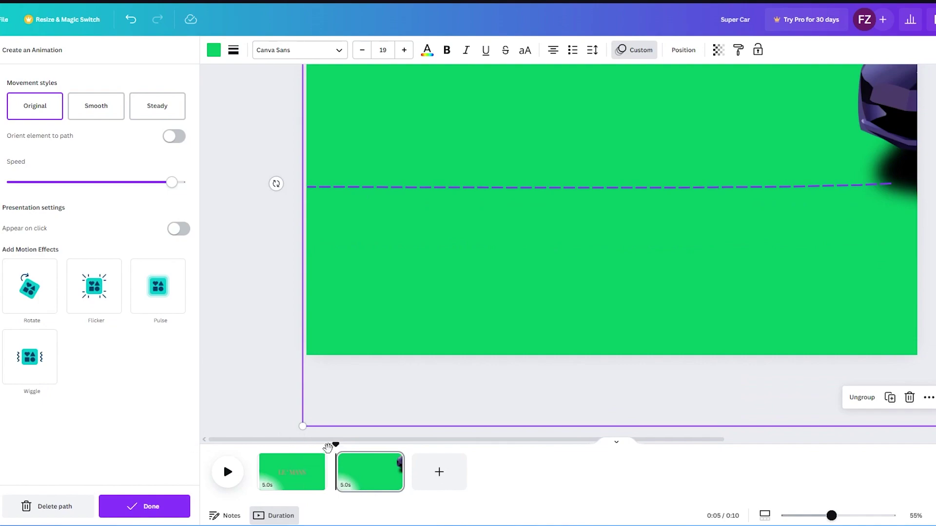
- Play the video from the beginning to check the text fade and the sliding reveal of SUPER CAR
drag(337, 446, 222, 456)
click(227, 472)
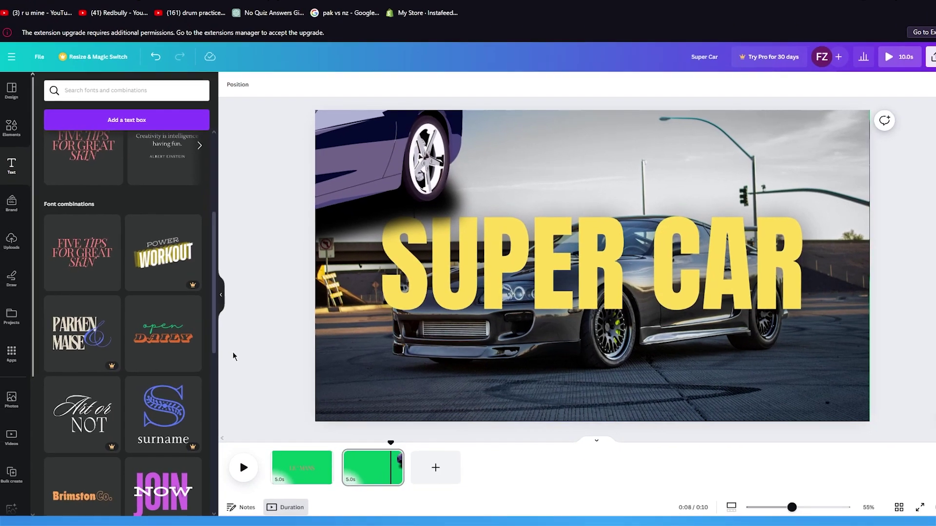
click(235, 470)
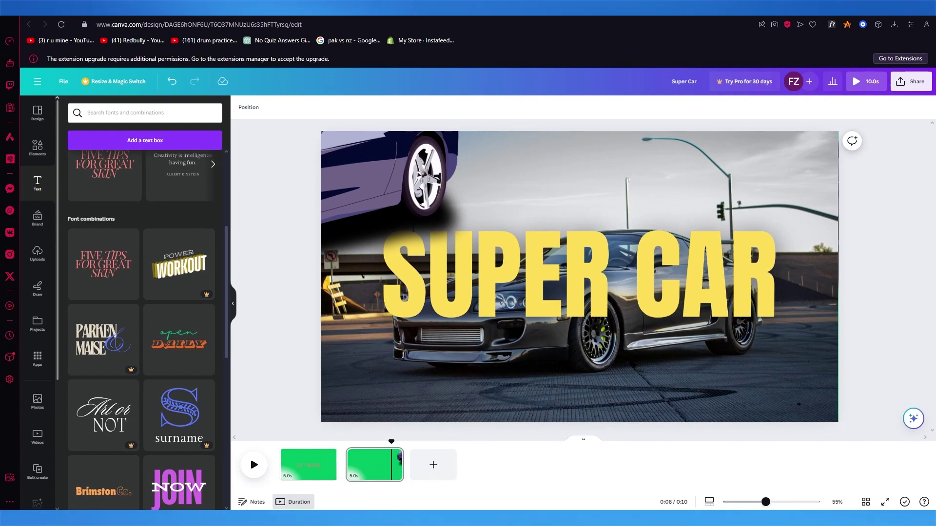